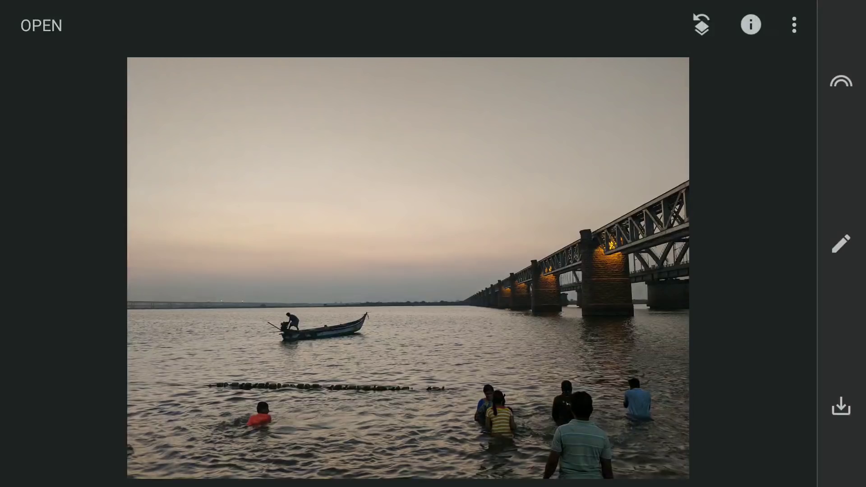
Start the Healing tool on the river sunset photo to remove the swimmer and net line.
{"action": "left_click", "coordinate": [842, 244]}
{"action": "left_click", "coordinate": [690, 230]}
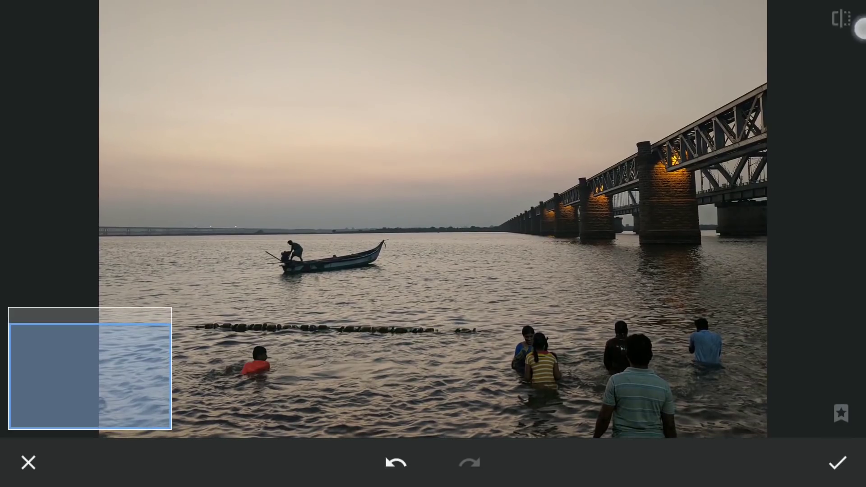
Compare the healed photo with the original, then discard the healing edit.
{"action": "left_click", "coordinate": [853, 38]}
{"action": "left_click", "coordinate": [852, 38]}
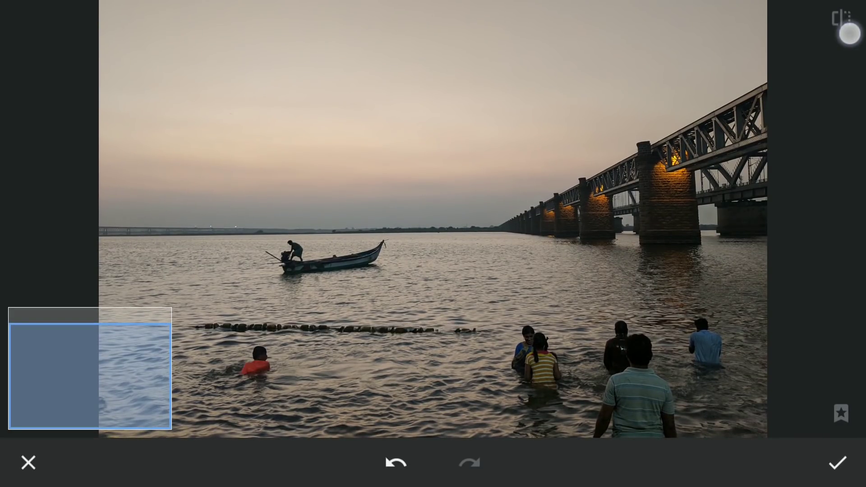
{"action": "left_click", "coordinate": [29, 463]}
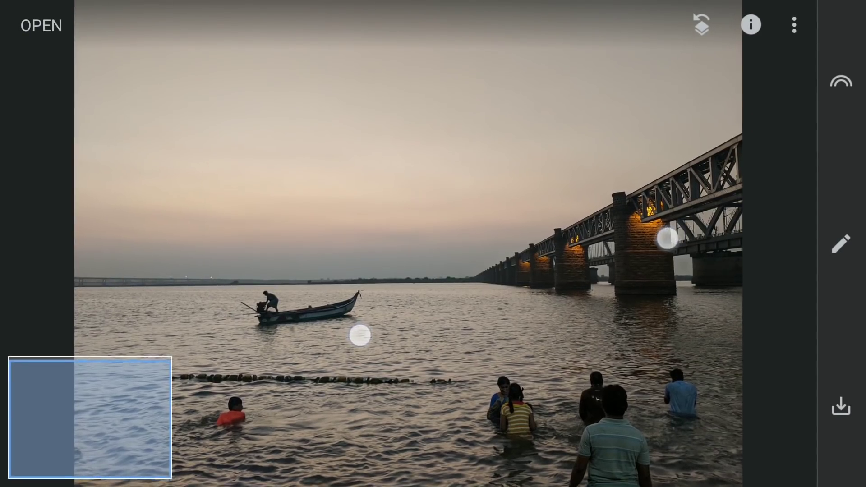
{"action": "scroll", "coordinate": [506, 296], "scroll_direction": "down", "scroll_amount": 2}
{"action": "scroll", "coordinate": [506, 295], "scroll_direction": "down", "scroll_amount": 1}
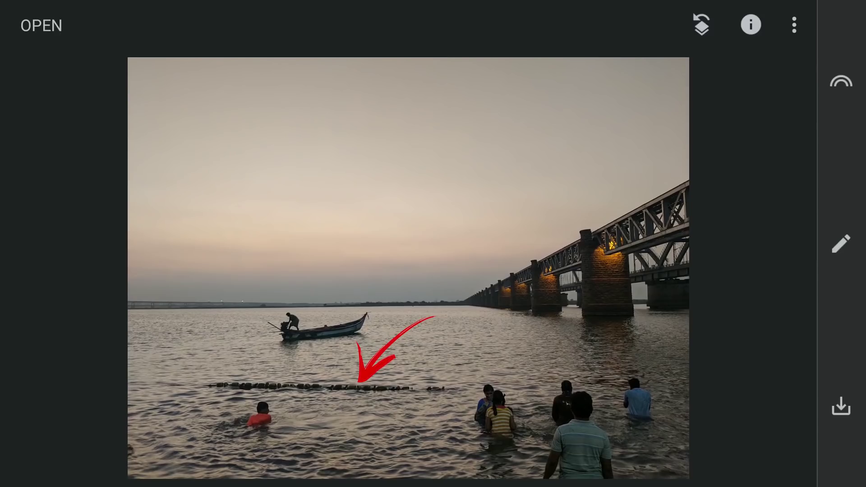
Offset the overlaid copy of the river scene slightly down and left in Double Exposure.
{"action": "left_click", "coordinate": [842, 243]}
{"action": "left_click_drag", "start_coordinate": [750, 388], "coordinate": [754, 247]}
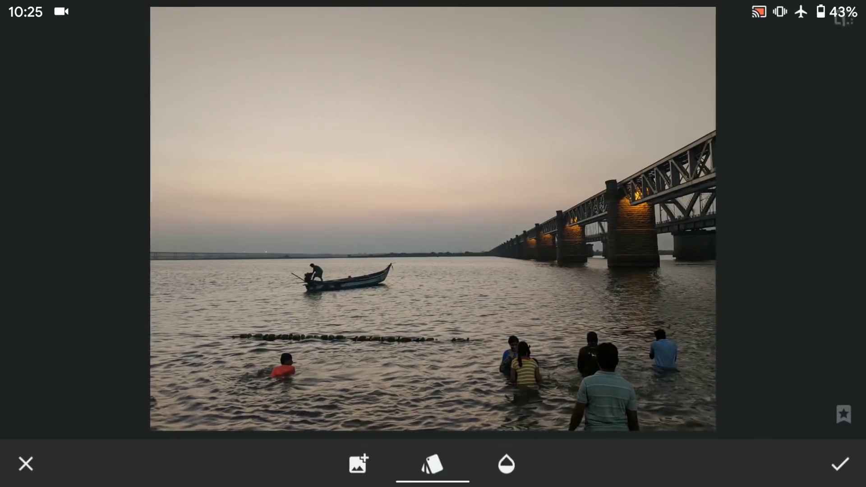
{"action": "left_click_drag", "start_coordinate": [560, 286], "coordinate": [555, 306]}
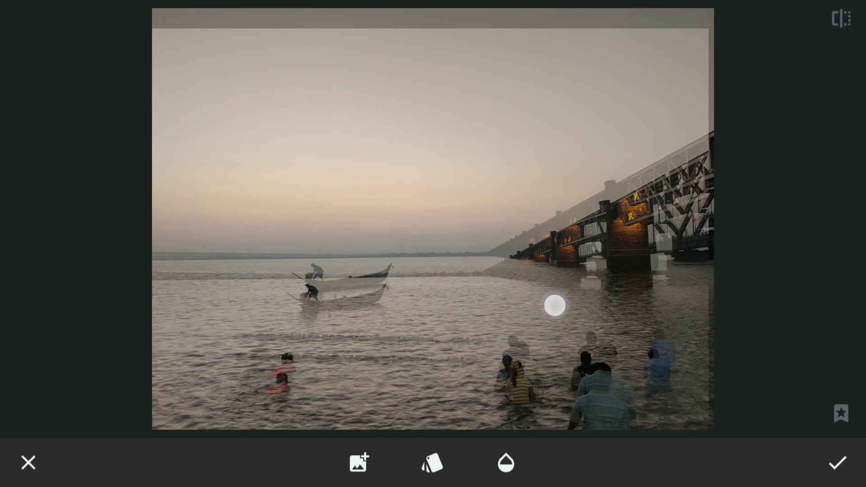
{"action": "left_click_drag", "start_coordinate": [555, 306], "coordinate": [555, 302]}
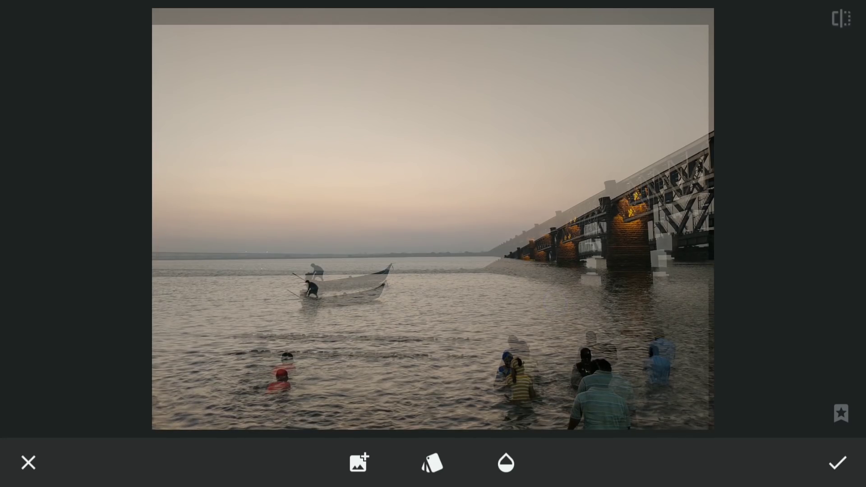
Raise the overlay opacity to maximum and apply the double exposure.
{"action": "left_click", "coordinate": [507, 465]}
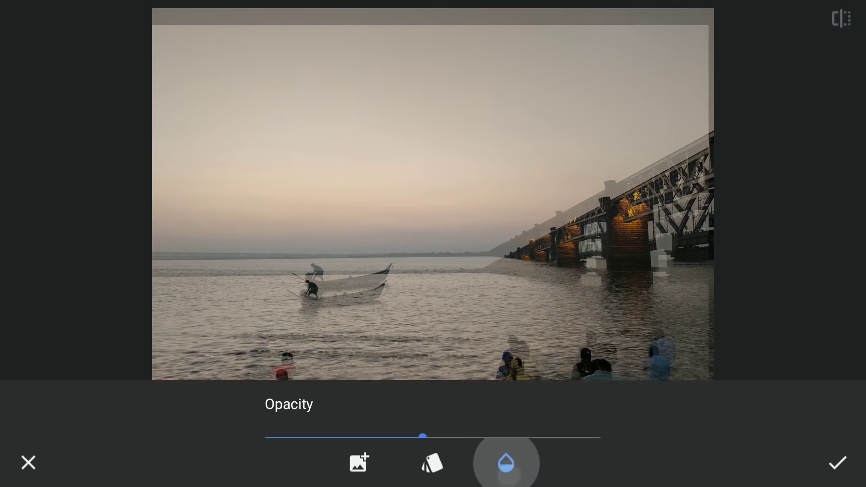
{"action": "left_click_drag", "start_coordinate": [429, 416], "coordinate": [655, 421]}
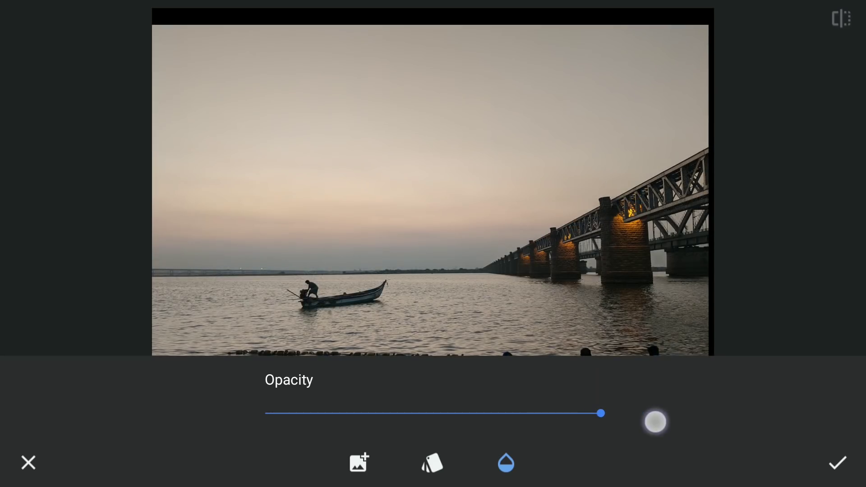
{"action": "left_click", "coordinate": [506, 463]}
{"action": "left_click", "coordinate": [837, 462]}
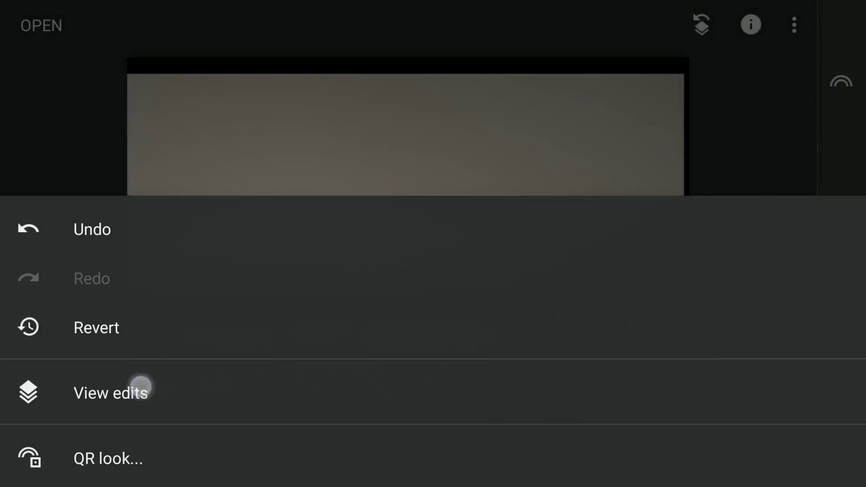
Reopen the Double Exposure edit for mask painting, toggling Invert on and back off.
{"action": "left_click", "coordinate": [816, 399]}
{"action": "left_click", "coordinate": [682, 403]}
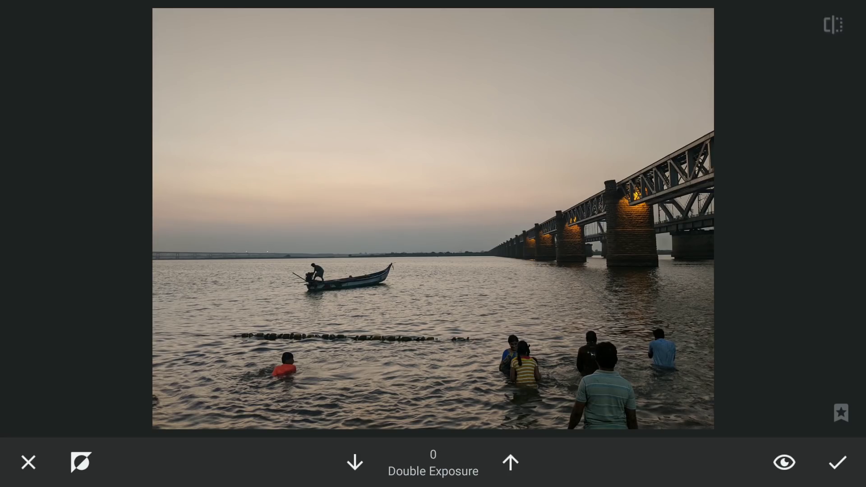
{"action": "left_click", "coordinate": [67, 467]}
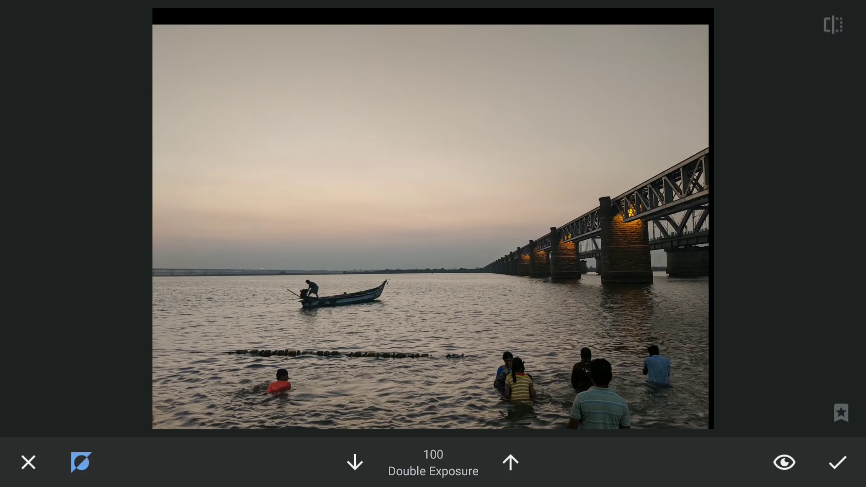
{"action": "left_click", "coordinate": [81, 462]}
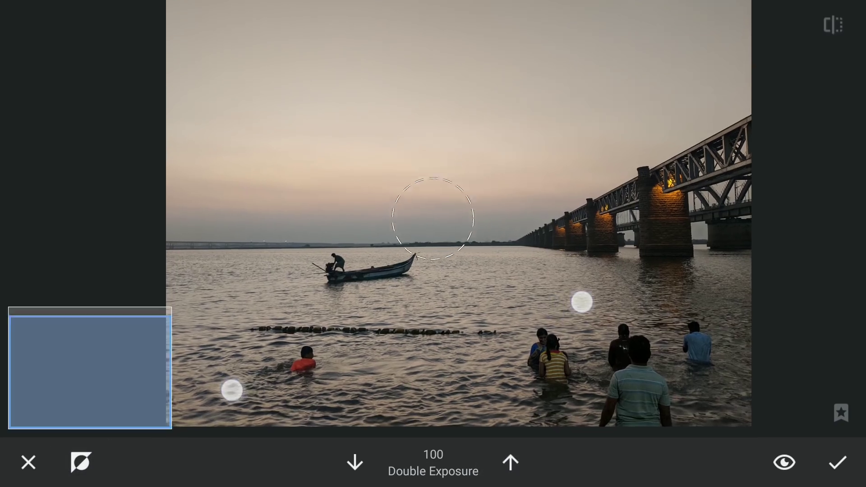
{"action": "scroll", "coordinate": [406, 345], "scroll_direction": "up", "scroll_amount": 5}
{"action": "scroll", "coordinate": [416, 345], "scroll_direction": "up", "scroll_amount": 3}
{"action": "scroll", "coordinate": [418, 345], "scroll_direction": "up", "scroll_amount": 2}
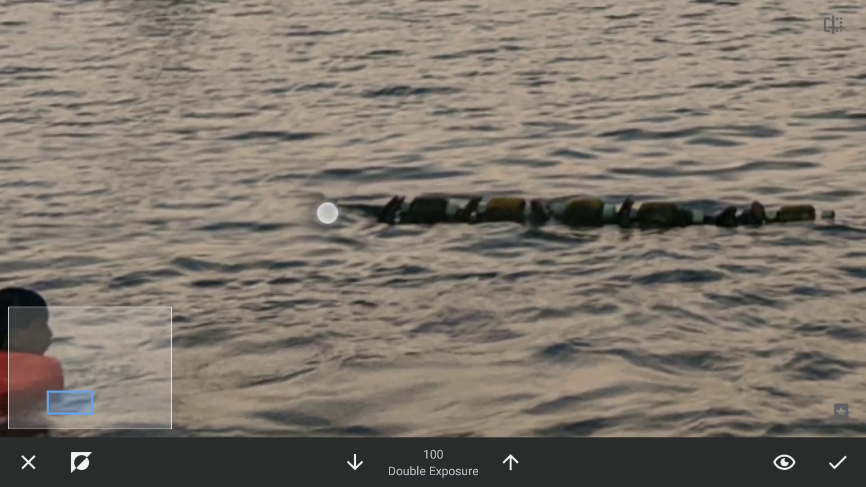
Brush the overlay over the floating net line in three strokes and compare with the original.
{"action": "left_click_drag", "start_coordinate": [327, 214], "coordinate": [630, 217]}
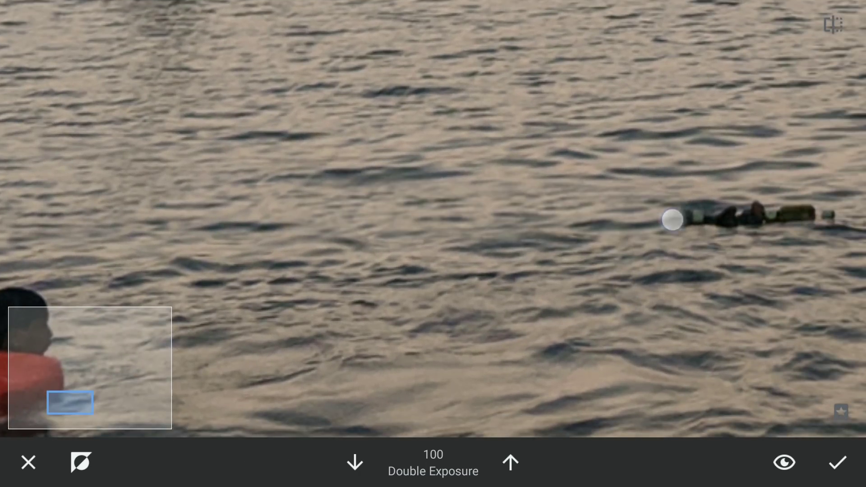
{"action": "left_click_drag", "start_coordinate": [657, 333], "coordinate": [382, 316]}
{"action": "left_click_drag", "start_coordinate": [422, 178], "coordinate": [586, 173]}
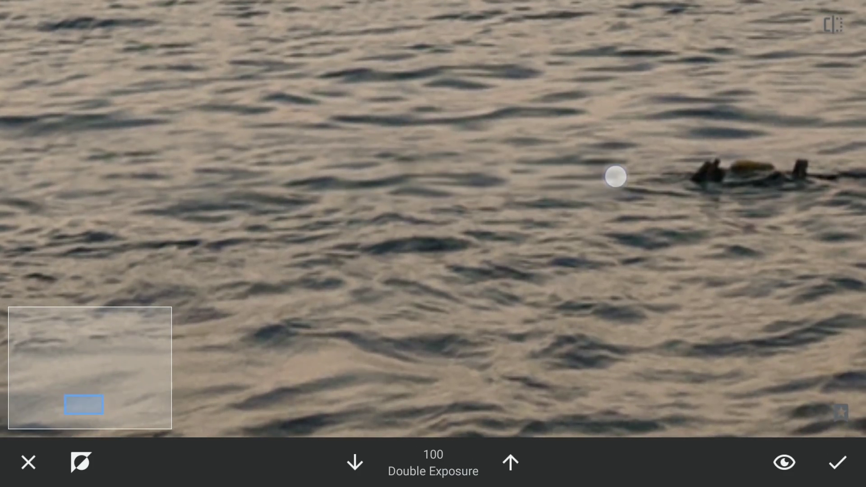
{"action": "mouse_move", "coordinate": [536, 328]}
{"action": "left_mouse_down"}
{"action": "mouse_move", "coordinate": [367, 313]}
{"action": "mouse_move", "coordinate": [230, 323]}
{"action": "left_mouse_up"}
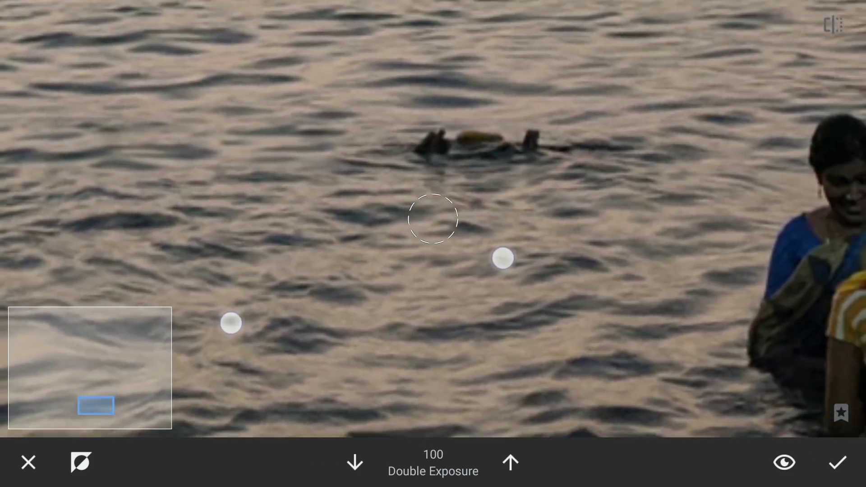
{"action": "left_click_drag", "start_coordinate": [447, 152], "coordinate": [614, 156]}
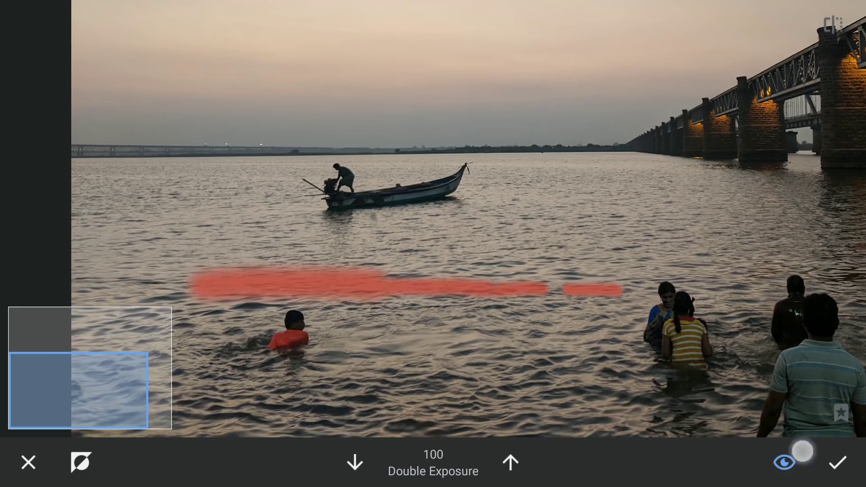
{"action": "left_click", "coordinate": [846, 39]}
{"action": "left_click", "coordinate": [846, 39]}
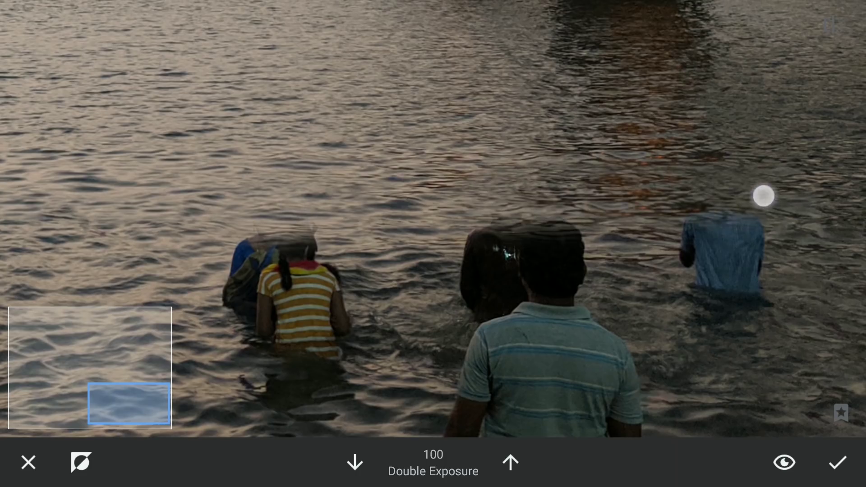
Touch up the bathers' heads at reduced strength, restore the blue-shirted man's head, and apply the mask.
{"action": "left_click_drag", "start_coordinate": [524, 198], "coordinate": [251, 205]}
{"action": "left_click", "coordinate": [355, 463]}
{"action": "left_click", "coordinate": [355, 462]}
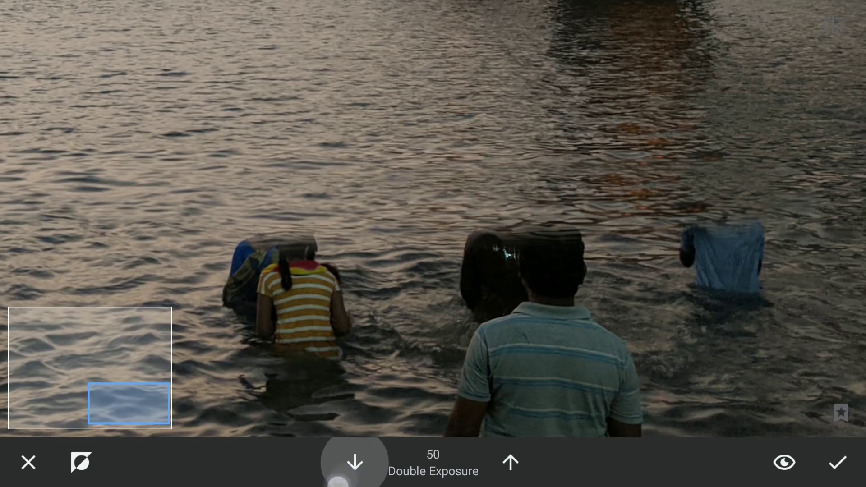
{"action": "left_click_drag", "start_coordinate": [707, 203], "coordinate": [701, 230]}
{"action": "left_click", "coordinate": [510, 462]}
{"action": "left_click", "coordinate": [510, 463]}
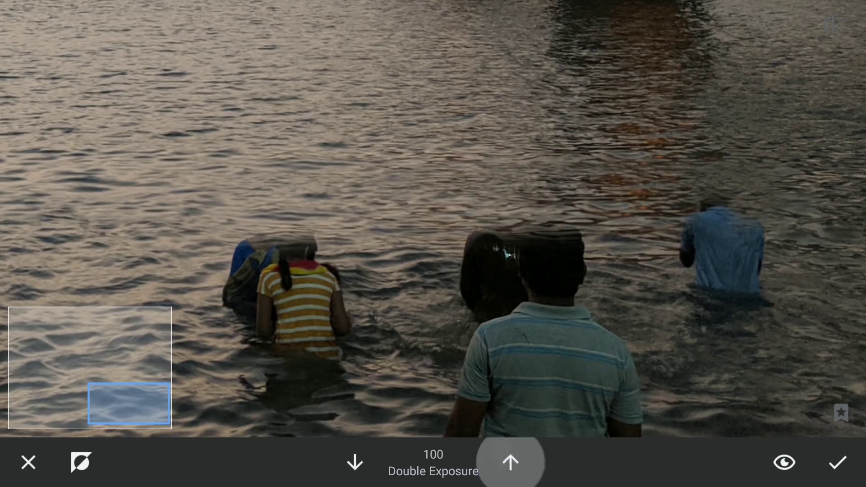
{"action": "scroll", "coordinate": [585, 276], "scroll_direction": "up", "scroll_amount": 2}
{"action": "left_click_drag", "start_coordinate": [742, 190], "coordinate": [664, 143]}
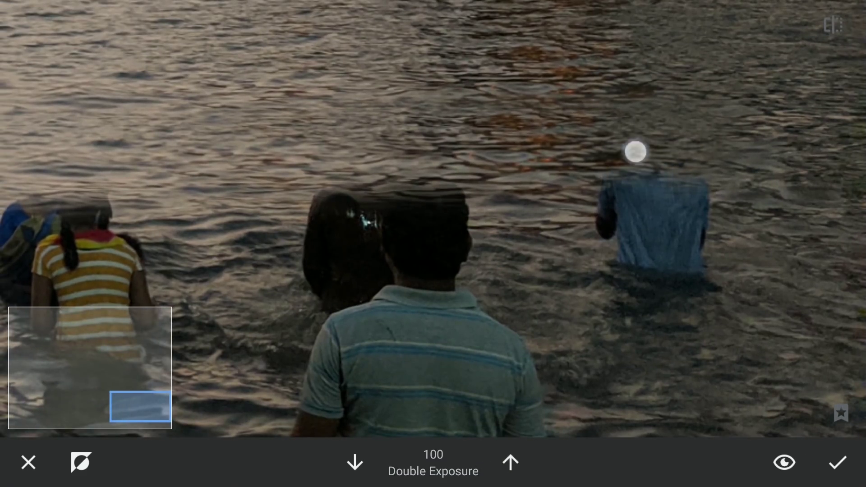
{"action": "scroll", "coordinate": [504, 261], "scroll_direction": "down", "scroll_amount": 5}
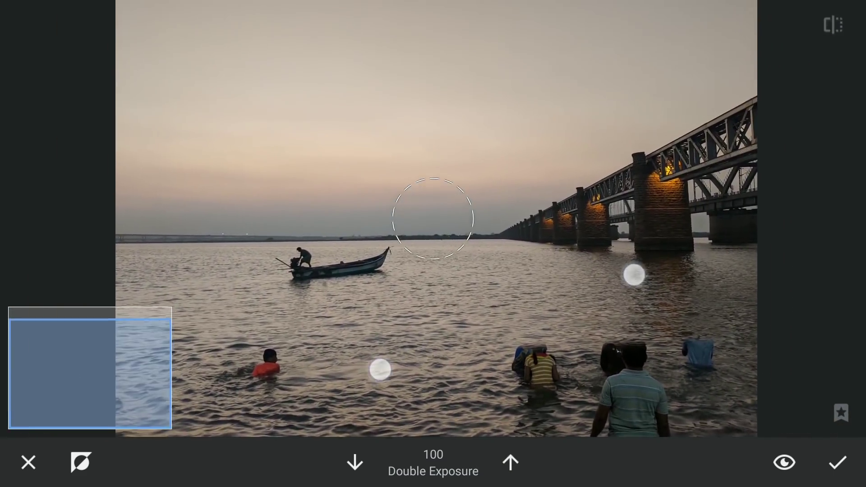
{"action": "scroll", "coordinate": [508, 322], "scroll_direction": "down", "scroll_amount": 3}
{"action": "left_click", "coordinate": [838, 463]}
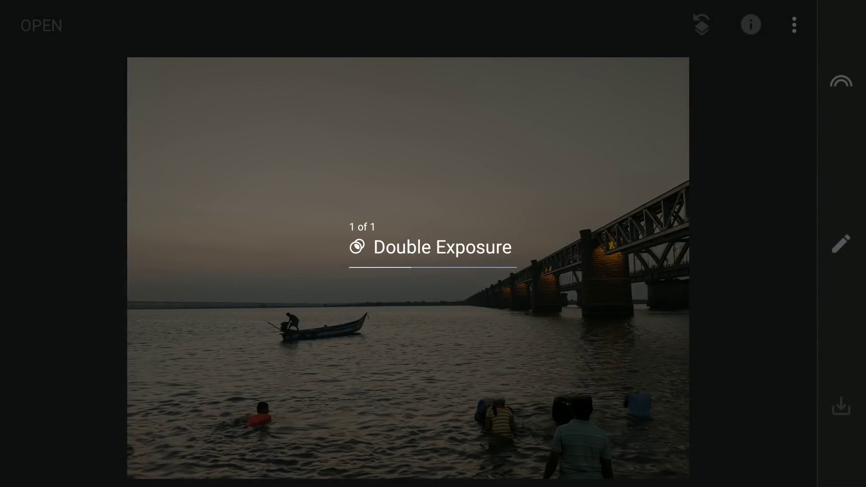
Start a second Double Exposure with the river photo overlaid and shifted.
{"action": "left_click", "coordinate": [842, 244]}
{"action": "left_click", "coordinate": [586, 423]}
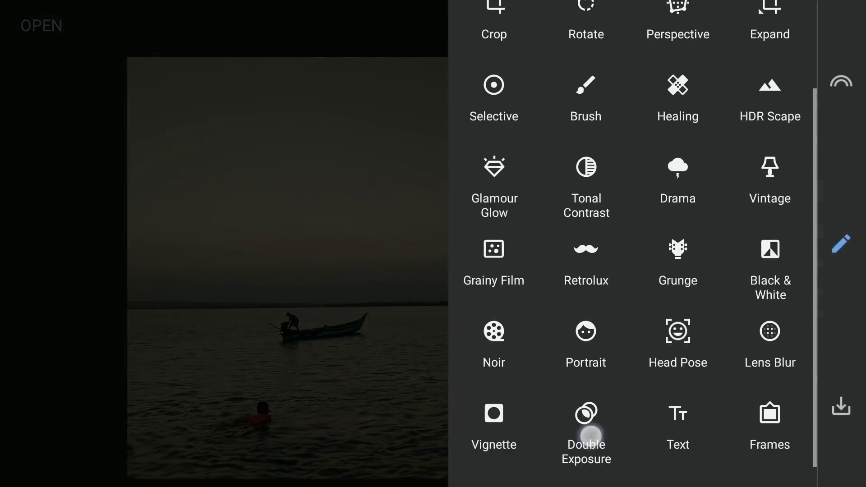
{"action": "left_click", "coordinate": [360, 462]}
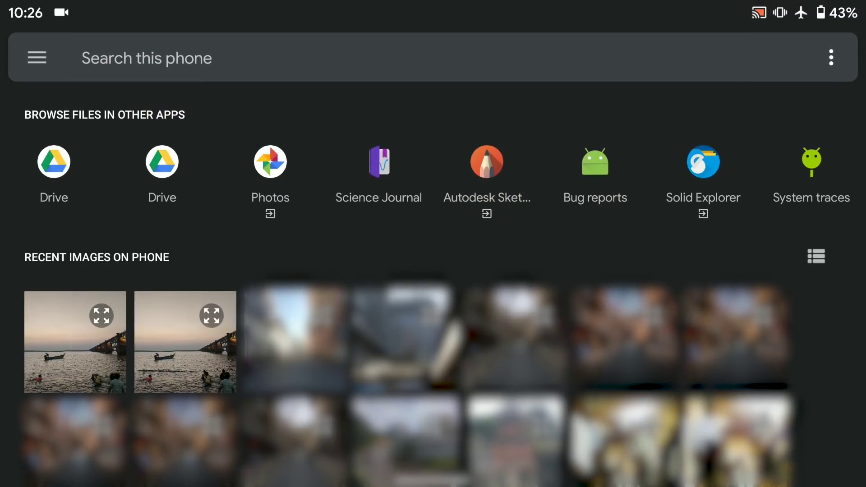
{"action": "left_click", "coordinate": [74, 342]}
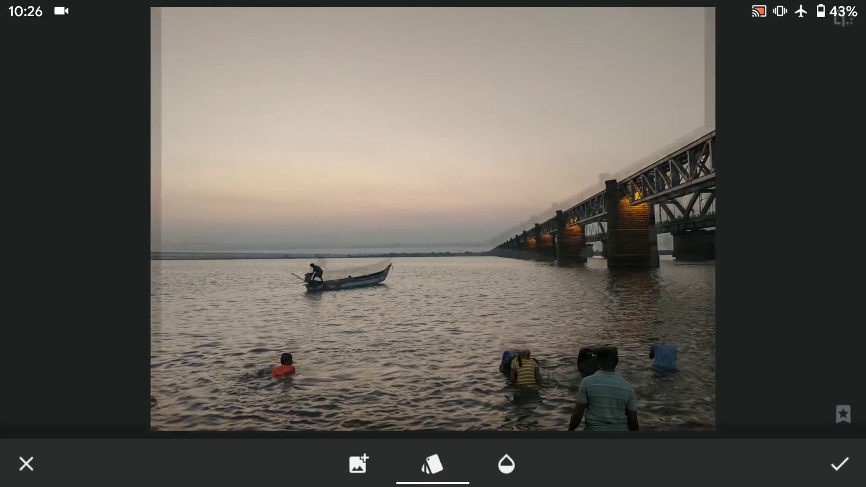
{"action": "left_click_drag", "start_coordinate": [485, 332], "coordinate": [530, 330]}
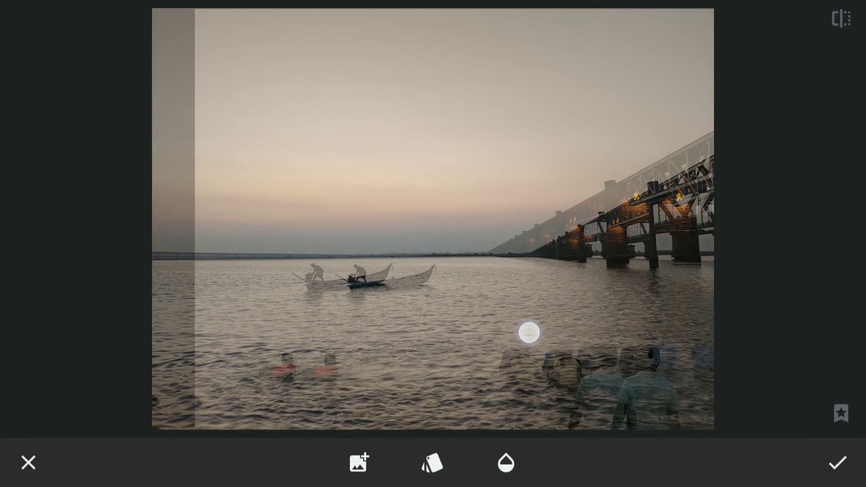
Set the overlay to full opacity, confirm it, and reopen it for selective brushing.
{"action": "left_click", "coordinate": [839, 467]}
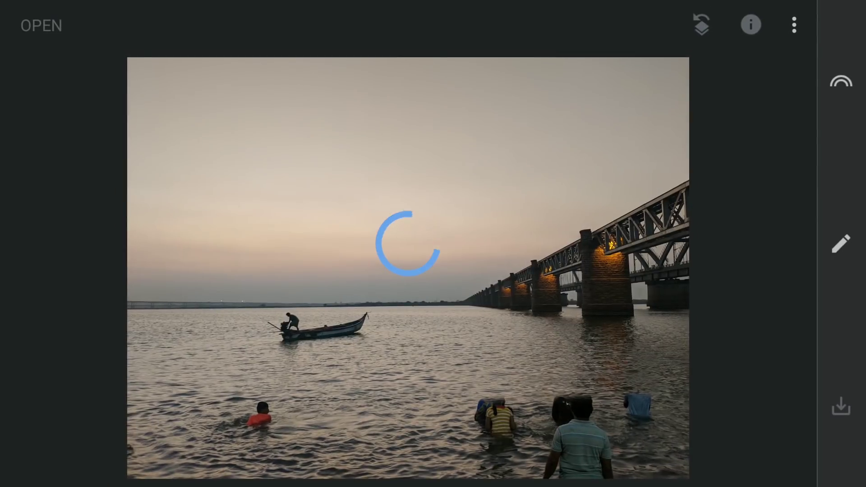
{"action": "left_click", "coordinate": [506, 463]}
{"action": "left_click_drag", "start_coordinate": [422, 413], "coordinate": [626, 406]}
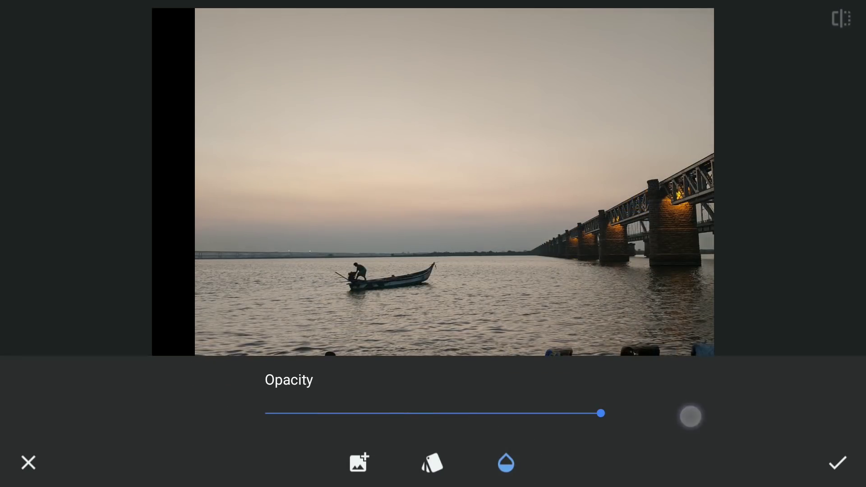
{"action": "left_click", "coordinate": [838, 463]}
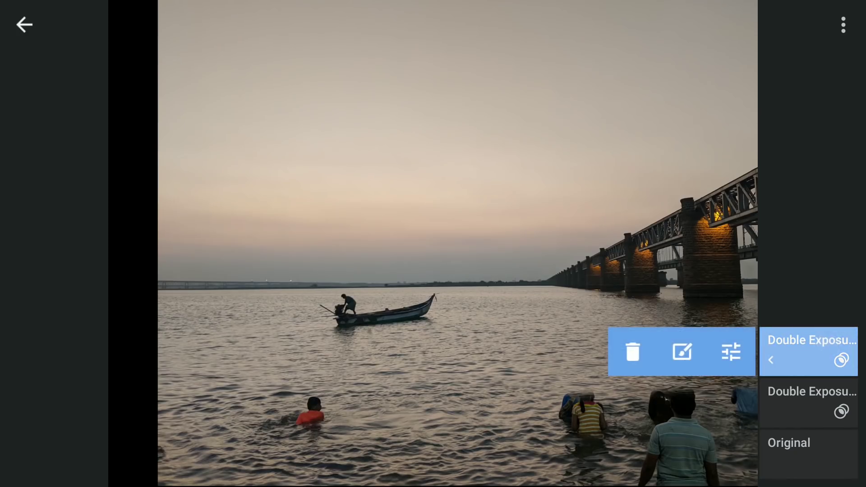
{"action": "left_click", "coordinate": [697, 349]}
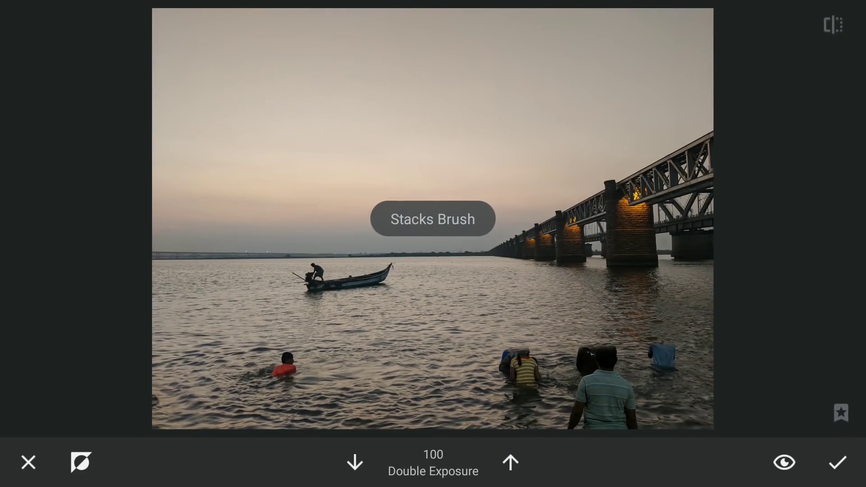
{"action": "scroll", "coordinate": [315, 371], "scroll_direction": "up", "scroll_amount": 5}
{"action": "scroll", "coordinate": [379, 338], "scroll_direction": "up", "scroll_amount": 2}
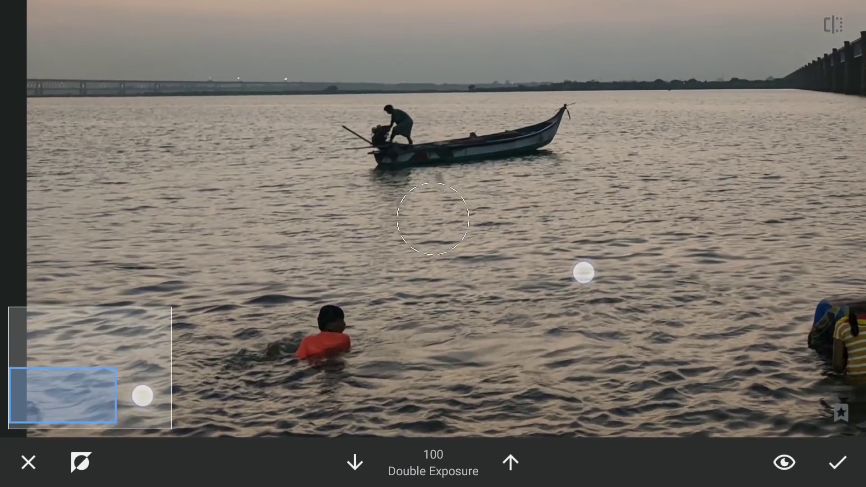
{"action": "scroll", "coordinate": [383, 357], "scroll_direction": "up", "scroll_amount": 2}
{"action": "scroll", "coordinate": [389, 362], "scroll_direction": "up", "scroll_amount": 2}
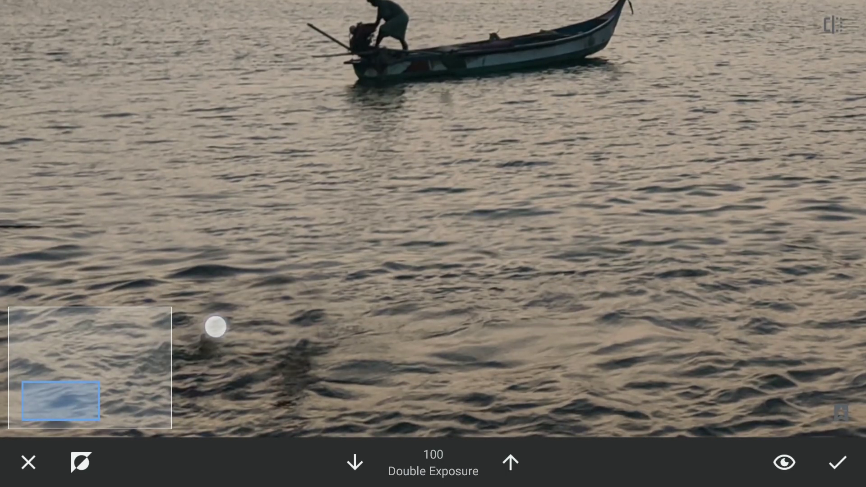
{"action": "scroll", "coordinate": [433, 318], "scroll_direction": "down", "scroll_amount": 5}
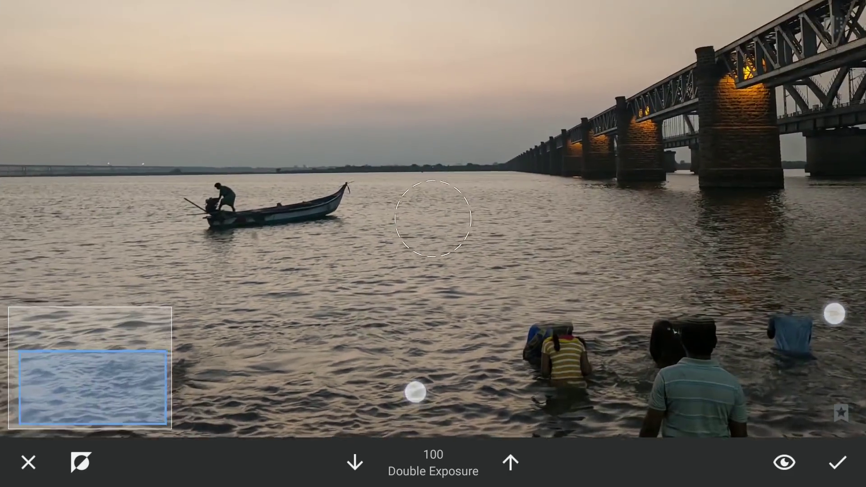
{"action": "scroll", "coordinate": [582, 312], "scroll_direction": "up", "scroll_amount": 3}
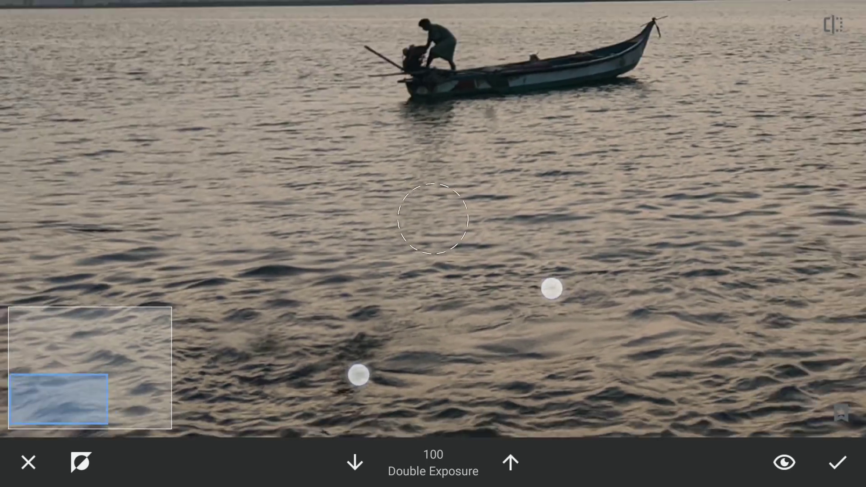
{"action": "scroll", "coordinate": [454, 332], "scroll_direction": "down", "scroll_amount": 4}
{"action": "scroll", "coordinate": [474, 325], "scroll_direction": "down", "scroll_amount": 5}
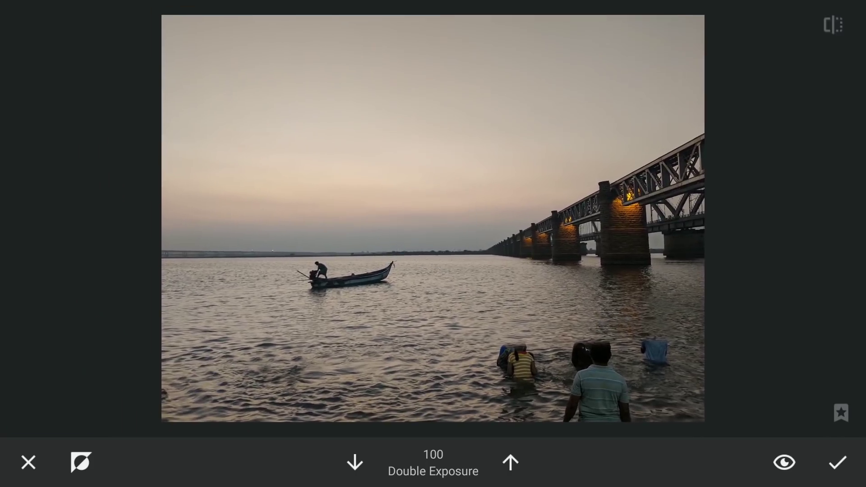
Apply the brushed swimmer removal and save a copy of the photo.
{"action": "left_click", "coordinate": [838, 462]}
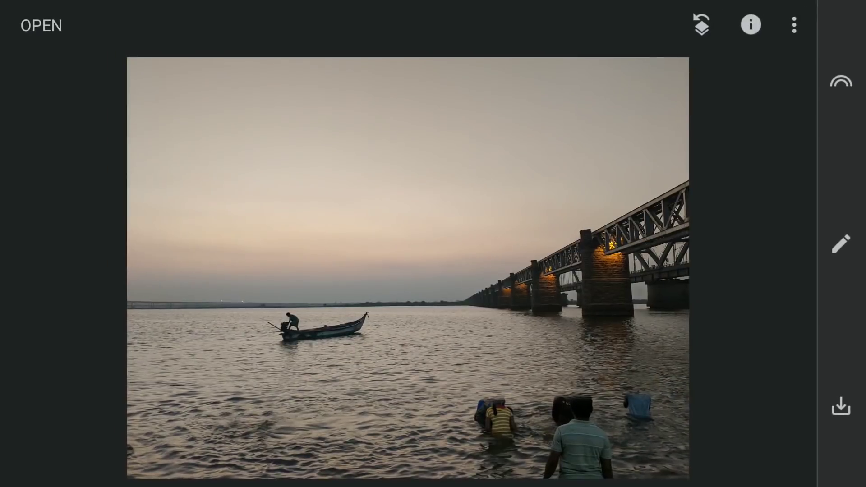
{"action": "left_click", "coordinate": [841, 408]}
{"action": "left_click", "coordinate": [485, 296]}
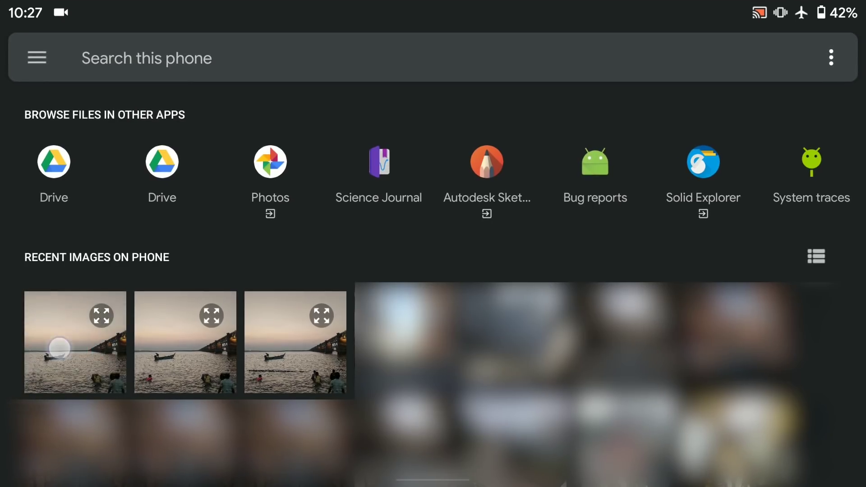
Align the saved photo as a new overlay, confirm the blue-cloth bather's removal, and save again.
{"action": "left_click_drag", "start_coordinate": [710, 349], "coordinate": [710, 378]}
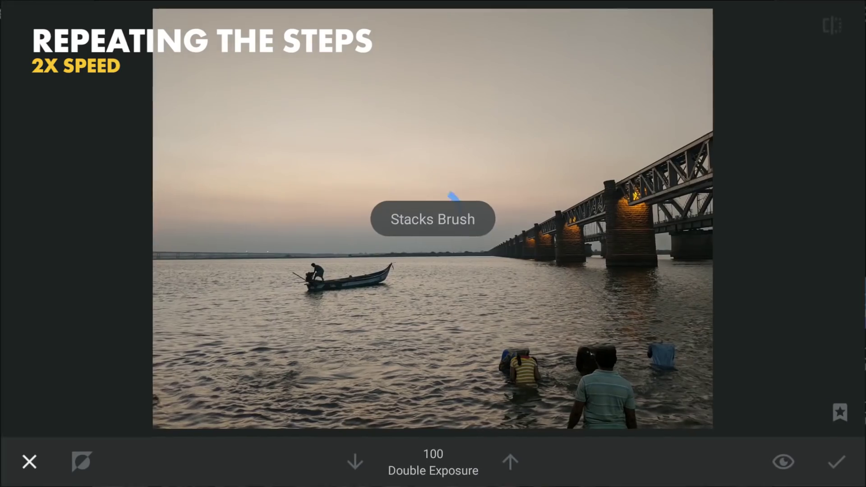
{"action": "scroll", "coordinate": [643, 370], "scroll_direction": "up", "scroll_amount": 5}
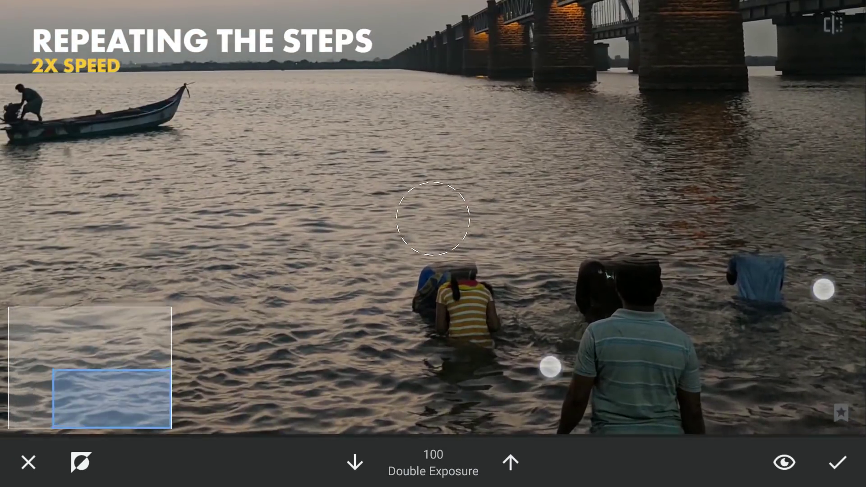
{"action": "scroll", "coordinate": [434, 218], "scroll_direction": "up", "scroll_amount": 2}
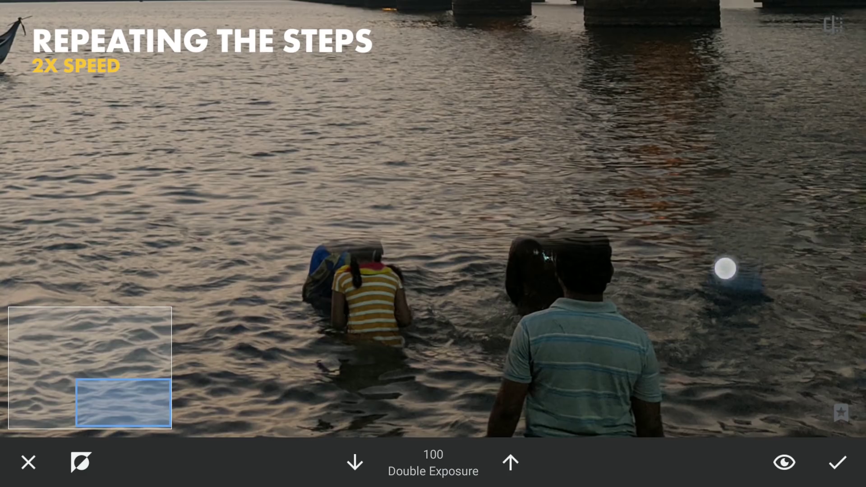
{"action": "scroll", "coordinate": [625, 289], "scroll_direction": "down", "scroll_amount": 5}
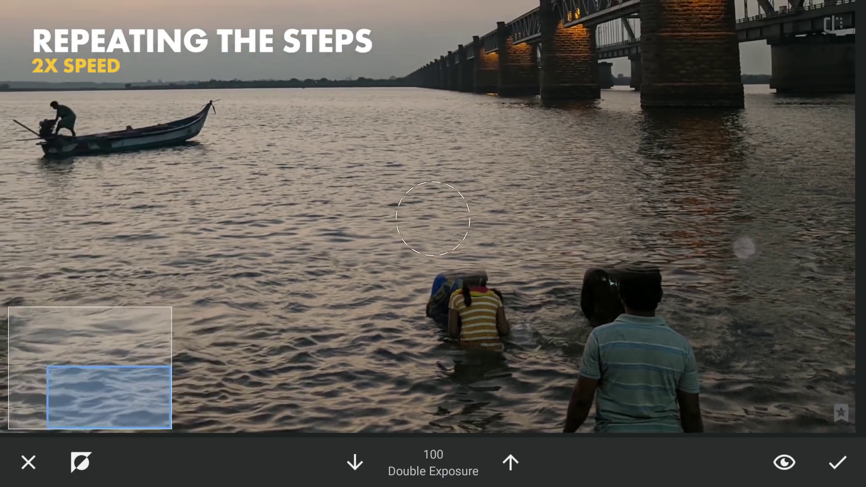
{"action": "left_click", "coordinate": [832, 23]}
{"action": "scroll", "coordinate": [521, 291], "scroll_direction": "down", "scroll_amount": 5}
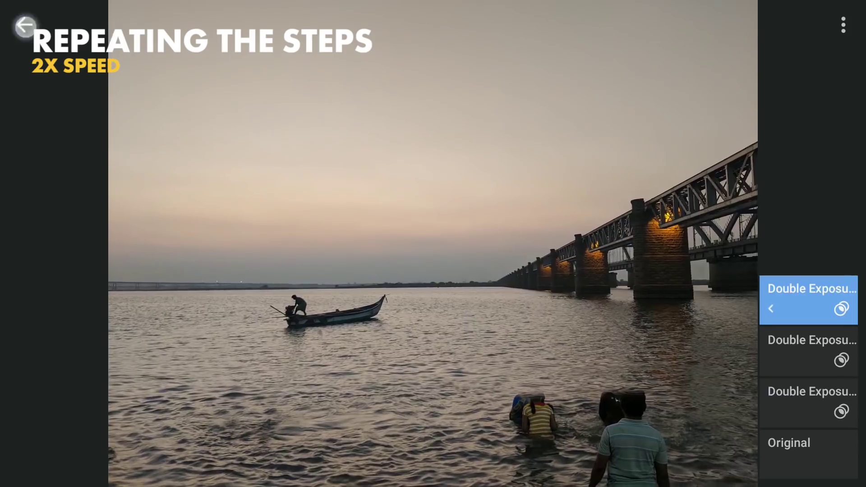
{"action": "left_click", "coordinate": [25, 26]}
{"action": "left_click", "coordinate": [841, 407]}
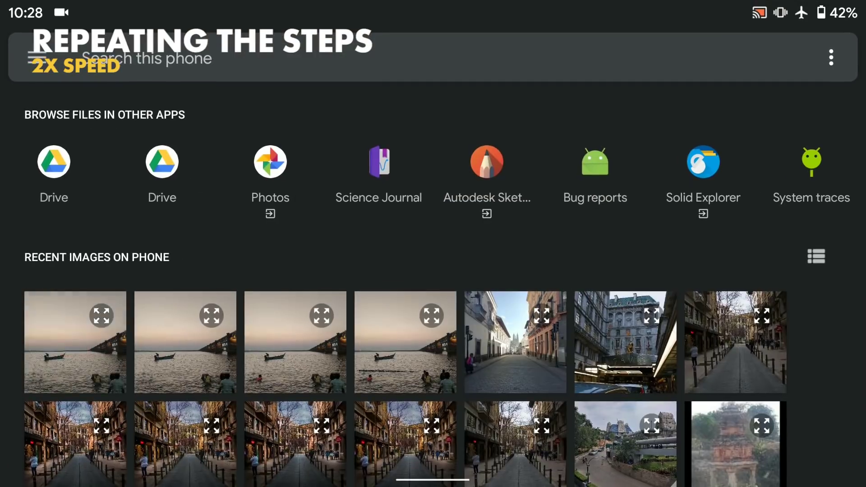
Overlay the latest saved photo, line it up, set opacity to maximum and apply.
{"action": "left_click", "coordinate": [102, 315]}
{"action": "left_click", "coordinate": [24, 49]}
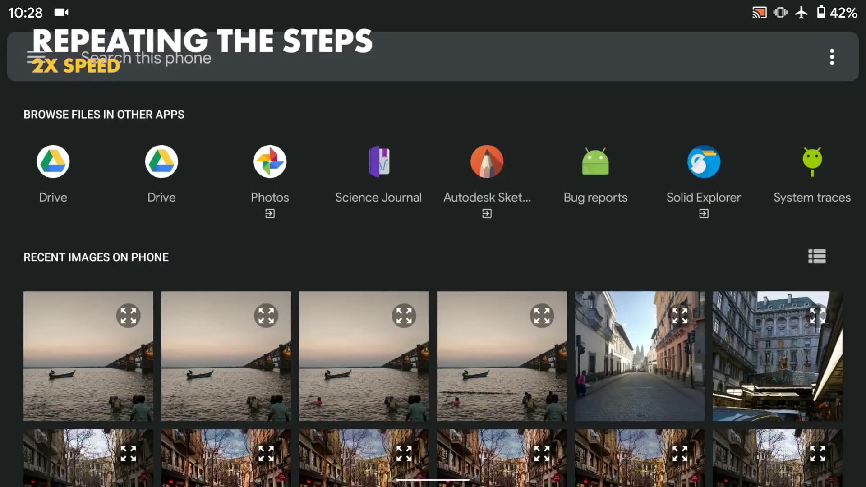
{"action": "left_click", "coordinate": [75, 342]}
{"action": "left_click_drag", "start_coordinate": [612, 360], "coordinate": [626, 359]}
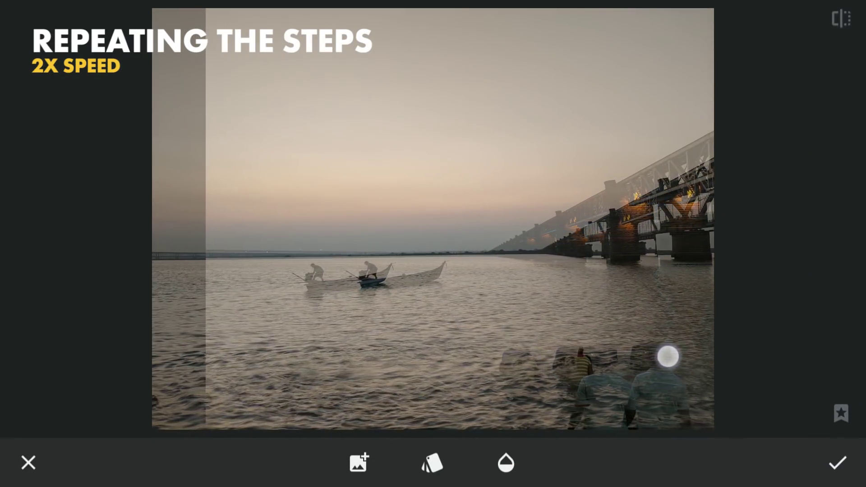
{"action": "left_click", "coordinate": [512, 462]}
{"action": "left_click_drag", "start_coordinate": [536, 411], "coordinate": [601, 411]}
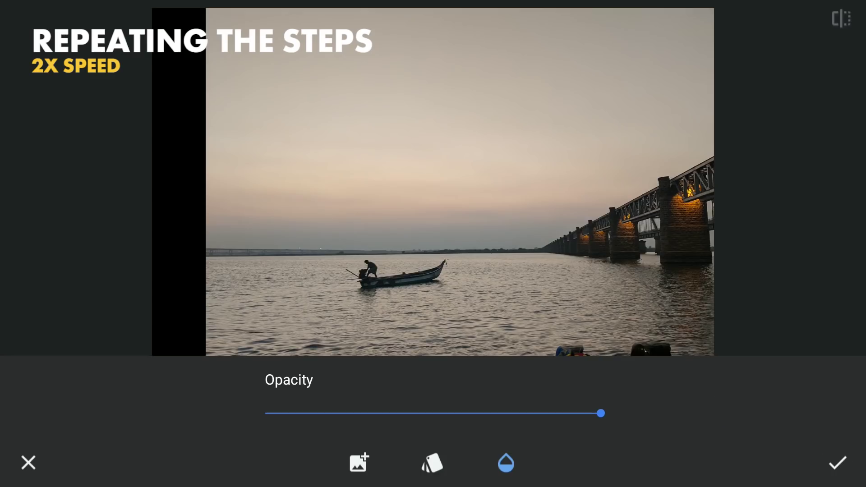
{"action": "left_click", "coordinate": [837, 462]}
Brush the top double exposure over the striped bather at strength 50, apply, and save.
{"action": "left_click", "coordinate": [702, 25]}
{"action": "left_click", "coordinate": [111, 390]}
{"action": "left_click", "coordinate": [806, 248]}
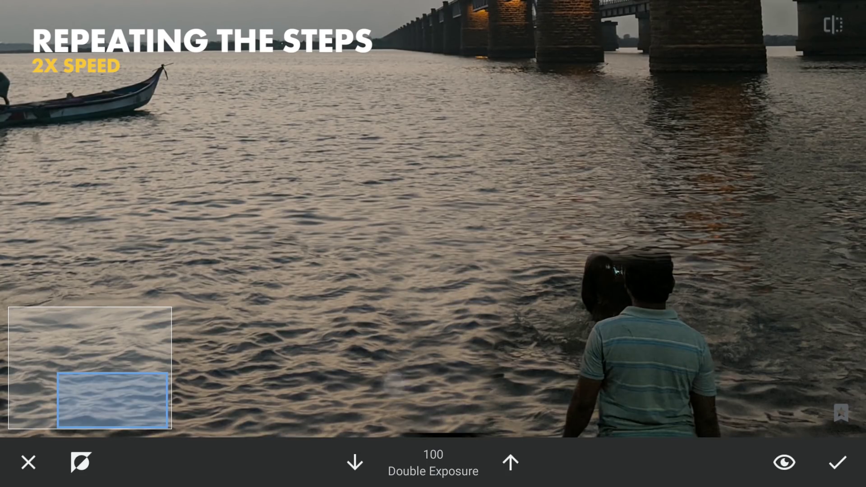
{"action": "scroll", "coordinate": [488, 318], "scroll_direction": "down", "scroll_amount": 5}
{"action": "scroll", "coordinate": [609, 350], "scroll_direction": "down", "scroll_amount": 3}
{"action": "scroll", "coordinate": [528, 332], "scroll_direction": "down", "scroll_amount": 1}
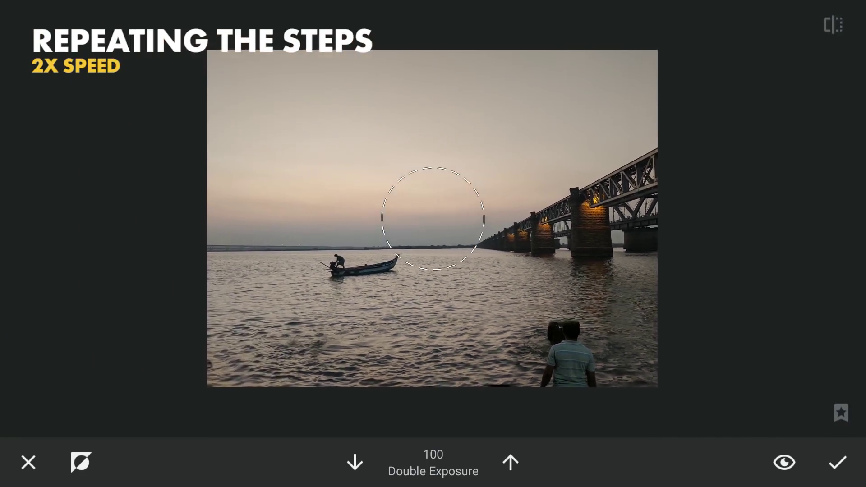
{"action": "scroll", "coordinate": [491, 310], "scroll_direction": "up", "scroll_amount": 5}
{"action": "scroll", "coordinate": [492, 309], "scroll_direction": "up", "scroll_amount": 2}
{"action": "scroll", "coordinate": [618, 322], "scroll_direction": "down", "scroll_amount": 3}
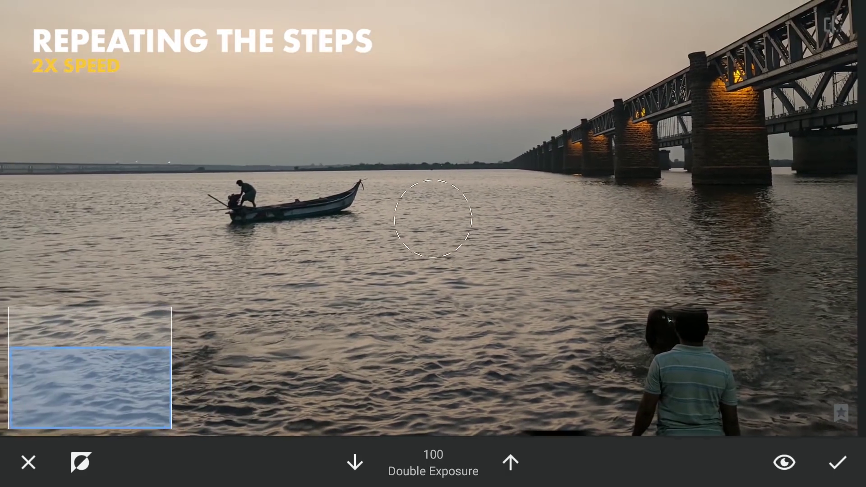
{"action": "left_click", "coordinate": [352, 462]}
{"action": "left_click", "coordinate": [352, 463]}
{"action": "scroll", "coordinate": [602, 338], "scroll_direction": "up", "scroll_amount": 5}
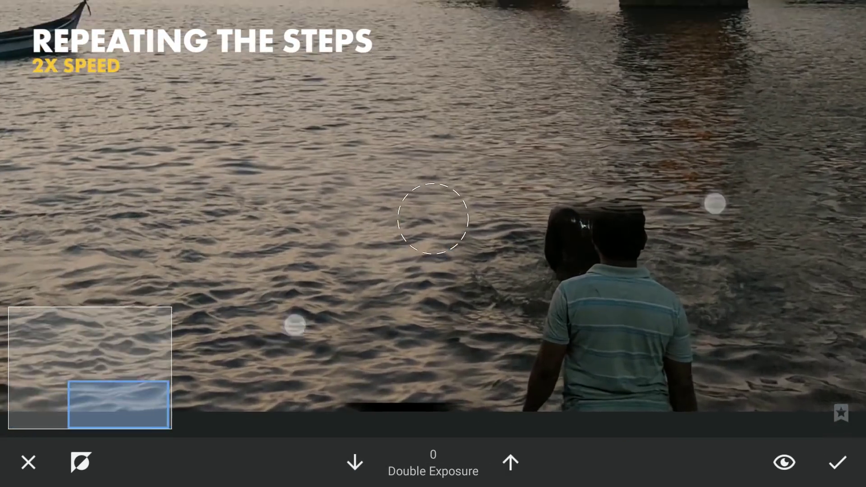
{"action": "scroll", "coordinate": [492, 330], "scroll_direction": "down", "scroll_amount": 5}
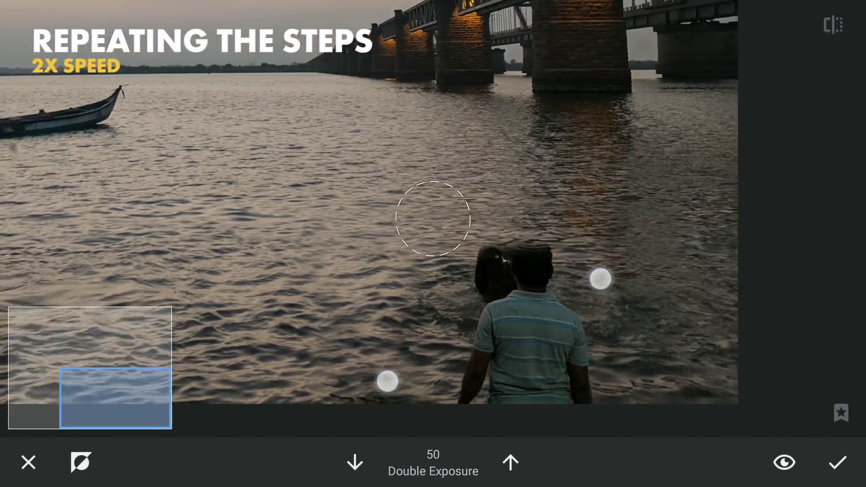
{"action": "left_click", "coordinate": [837, 462]}
{"action": "left_click", "coordinate": [845, 408]}
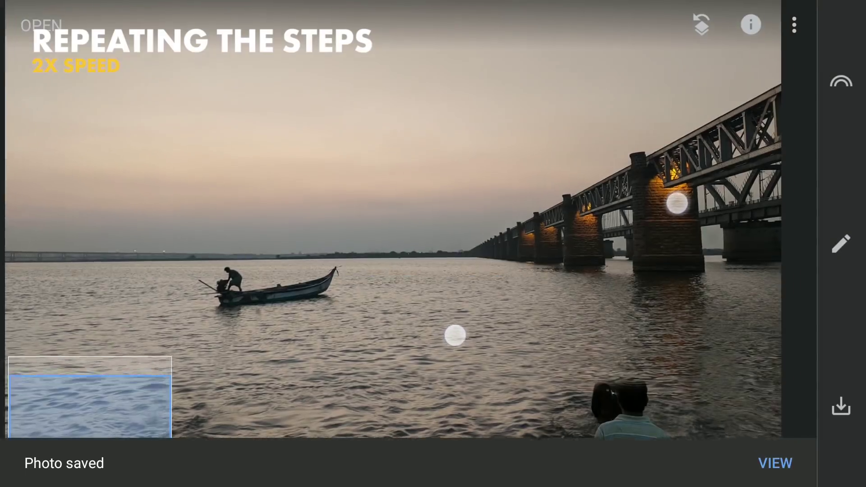
{"action": "scroll", "coordinate": [565, 268], "scroll_direction": "down", "scroll_amount": 5}
Start another Double Exposure with the most recent saved photo aligned over the original.
{"action": "left_click", "coordinate": [841, 242]}
{"action": "left_click", "coordinate": [589, 429]}
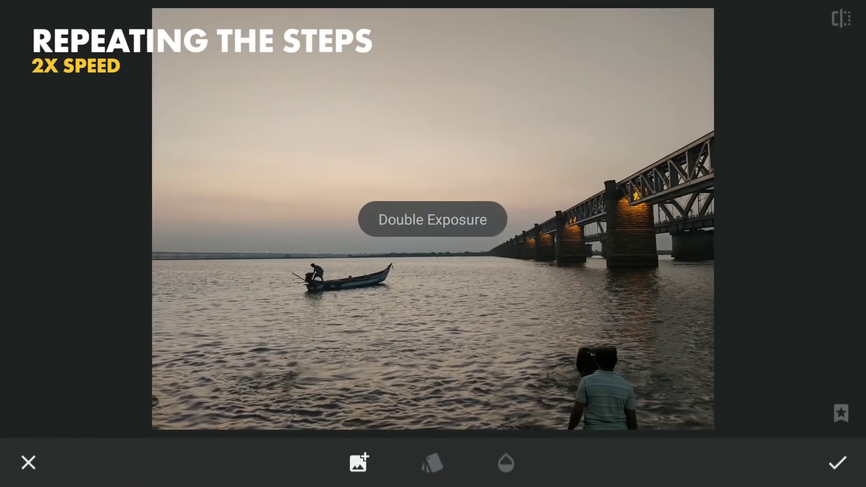
{"action": "left_click", "coordinate": [359, 463]}
{"action": "left_click", "coordinate": [76, 342]}
{"action": "mouse_move", "coordinate": [645, 368]}
{"action": "left_mouse_down"}
{"action": "mouse_move", "coordinate": [795, 372]}
{"action": "mouse_move", "coordinate": [764, 366]}
{"action": "left_mouse_up"}
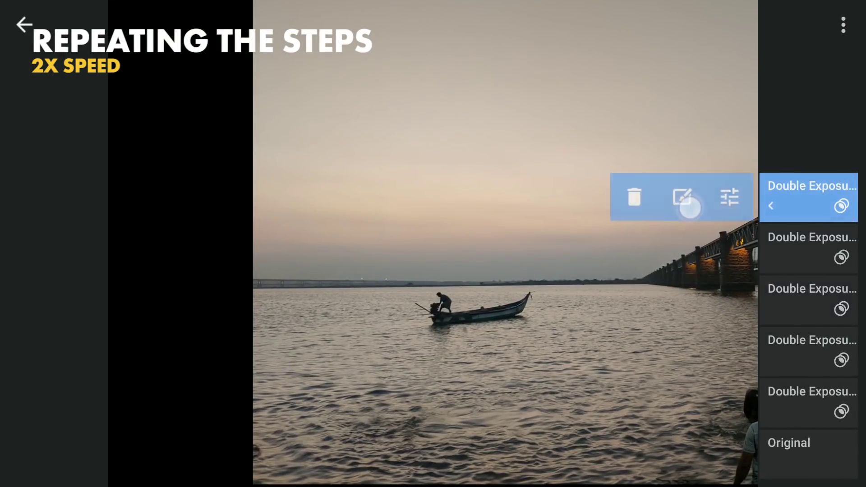
Paint out the last swimmer's head at strength 100, nudge the overlay into place, and apply.
{"action": "left_click", "coordinate": [682, 198]}
{"action": "left_click", "coordinate": [510, 462]}
{"action": "left_click", "coordinate": [511, 463]}
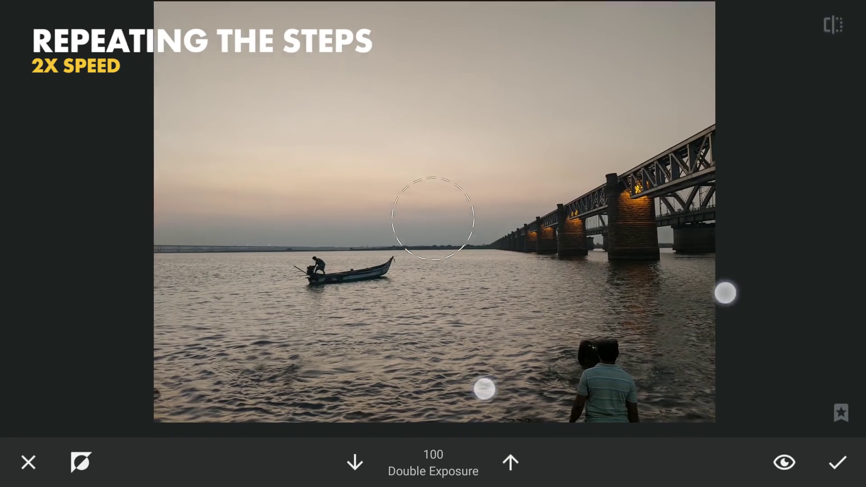
{"action": "scroll", "coordinate": [433, 272], "scroll_direction": "up", "scroll_amount": 5}
{"action": "scroll", "coordinate": [433, 271], "scroll_direction": "up", "scroll_amount": 5}
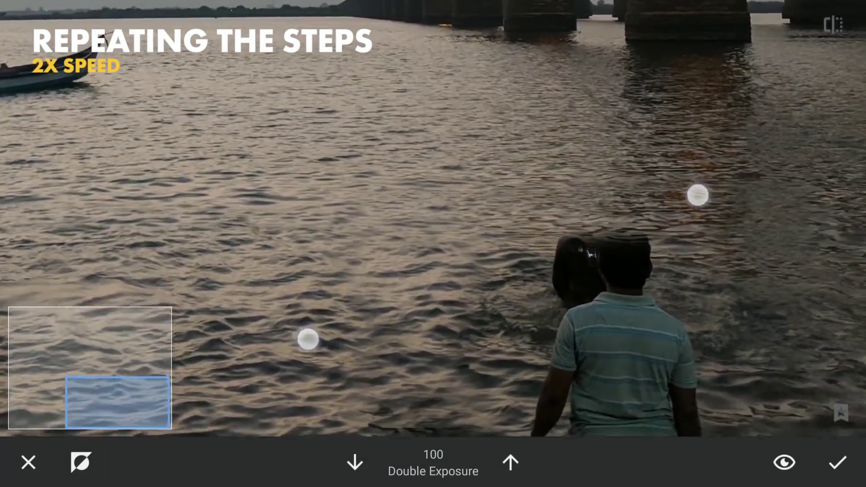
{"action": "left_click_drag", "start_coordinate": [609, 271], "coordinate": [569, 268]}
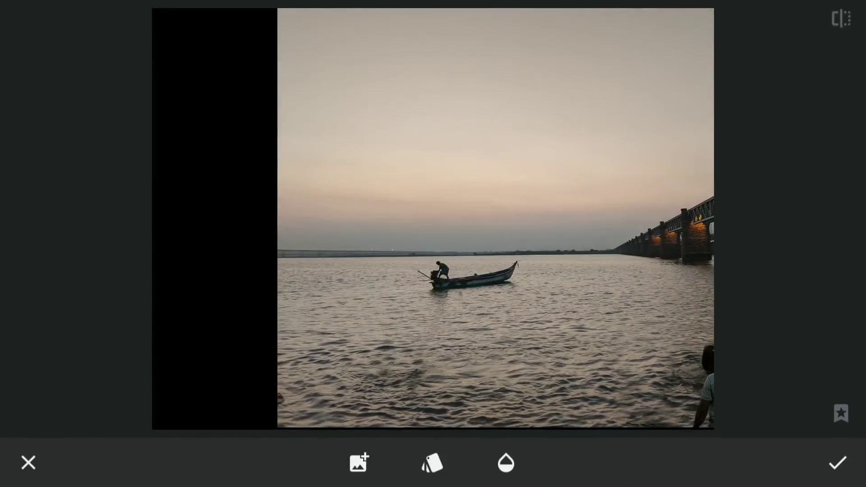
{"action": "left_click_drag", "start_coordinate": [665, 313], "coordinate": [662, 305]}
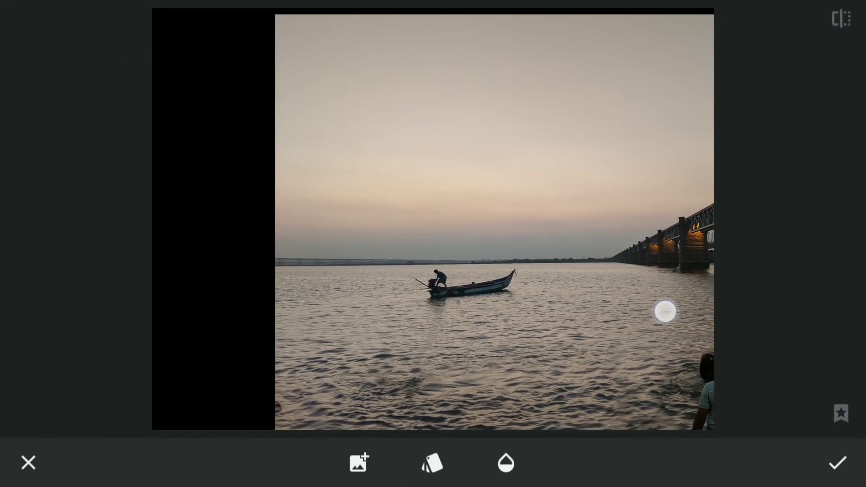
{"action": "left_click", "coordinate": [838, 463]}
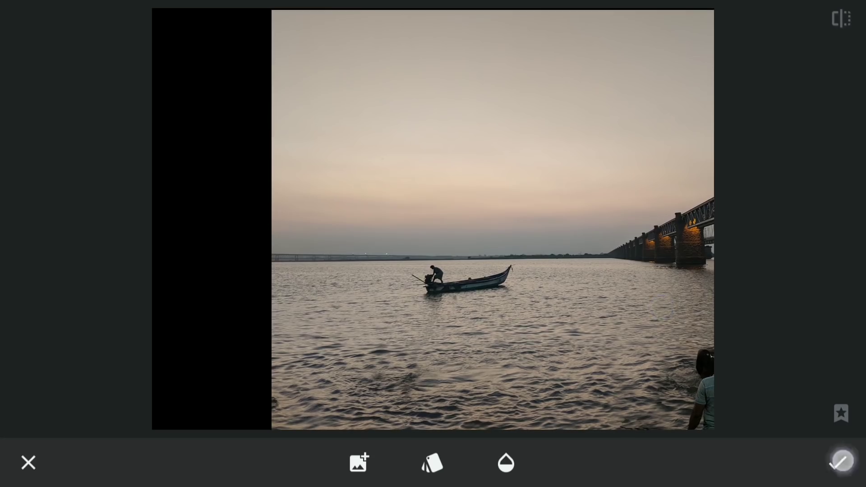
{"action": "left_click", "coordinate": [25, 25]}
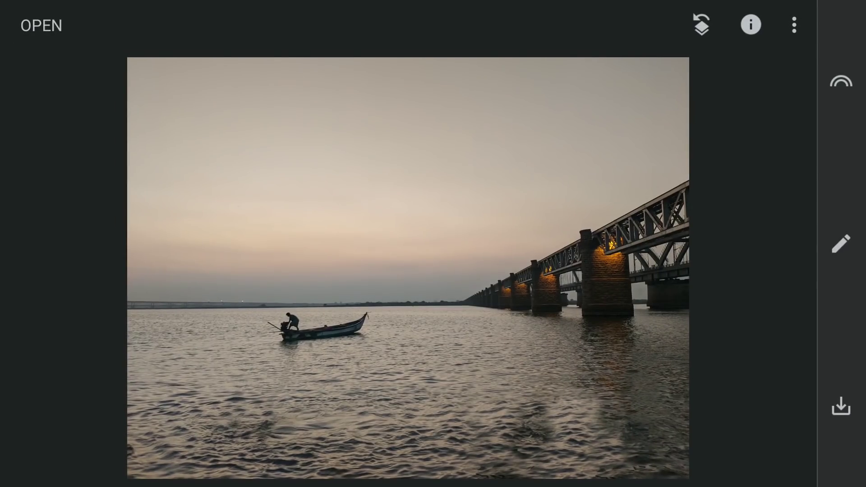
Place a Selective control point on the water with a small area, lowering brightness and adding contrast.
{"action": "left_click", "coordinate": [840, 245]}
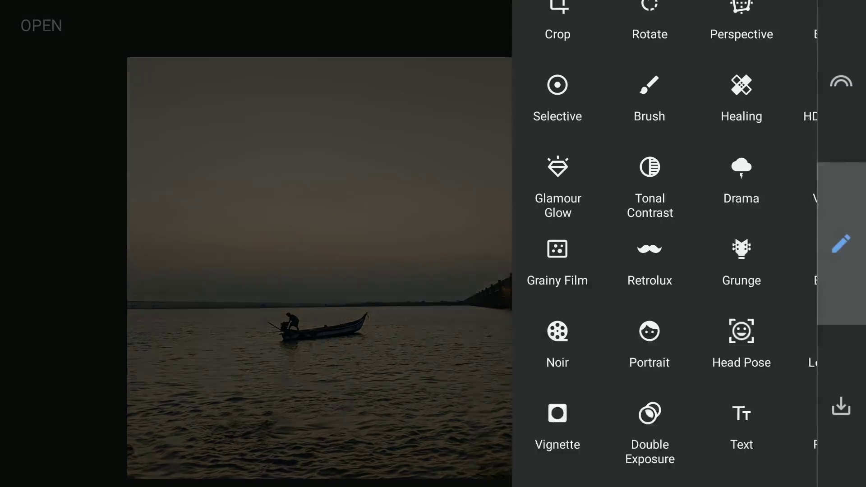
{"action": "left_click_drag", "start_coordinate": [734, 271], "coordinate": [737, 363]}
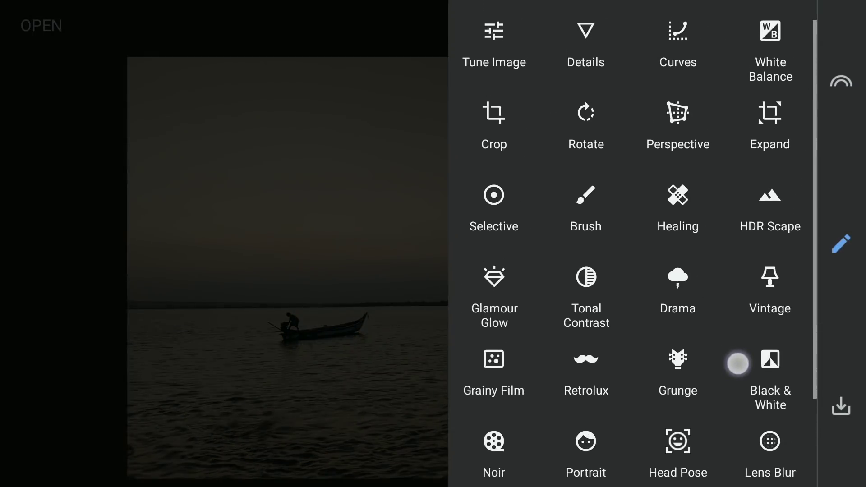
{"action": "left_click", "coordinate": [490, 216]}
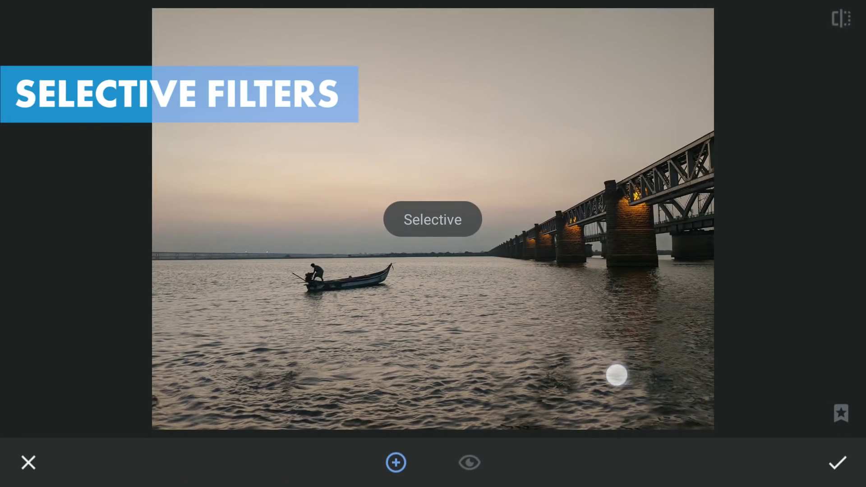
{"action": "left_click_drag", "start_coordinate": [617, 375], "coordinate": [601, 376]}
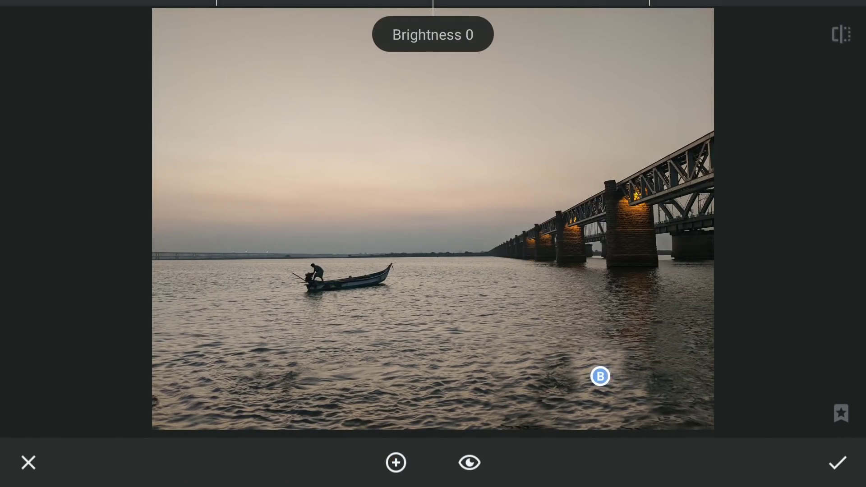
{"action": "mouse_move", "coordinate": [752, 284]}
{"action": "left_mouse_down"}
{"action": "mouse_move", "coordinate": [663, 354]}
{"action": "mouse_move", "coordinate": [771, 289]}
{"action": "mouse_move", "coordinate": [692, 334]}
{"action": "mouse_move", "coordinate": [752, 333]}
{"action": "left_mouse_up"}
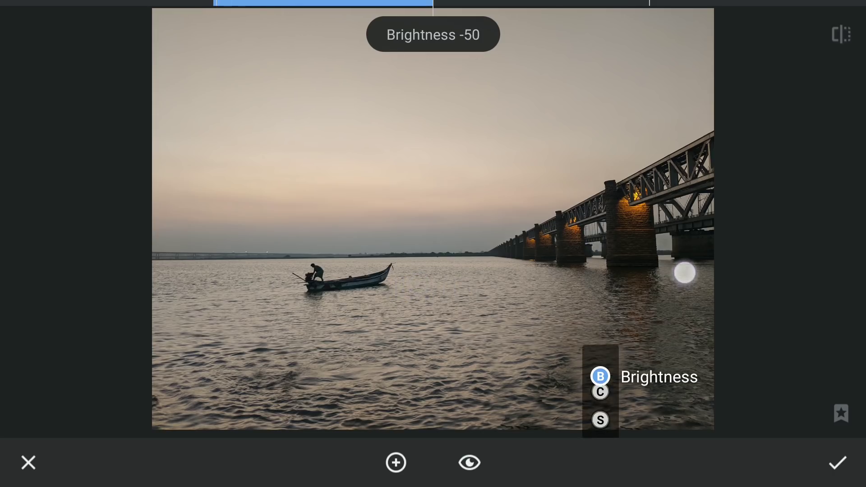
{"action": "left_click_drag", "start_coordinate": [686, 282], "coordinate": [682, 255]}
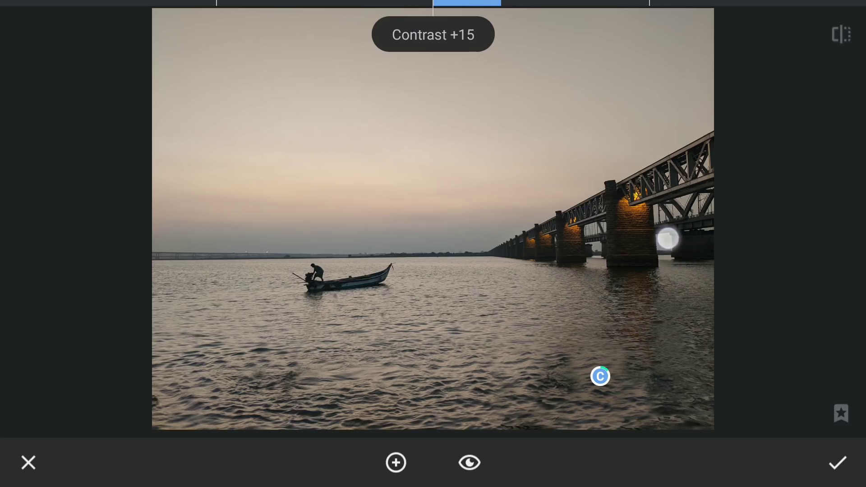
{"action": "left_click_drag", "start_coordinate": [671, 239], "coordinate": [701, 329]}
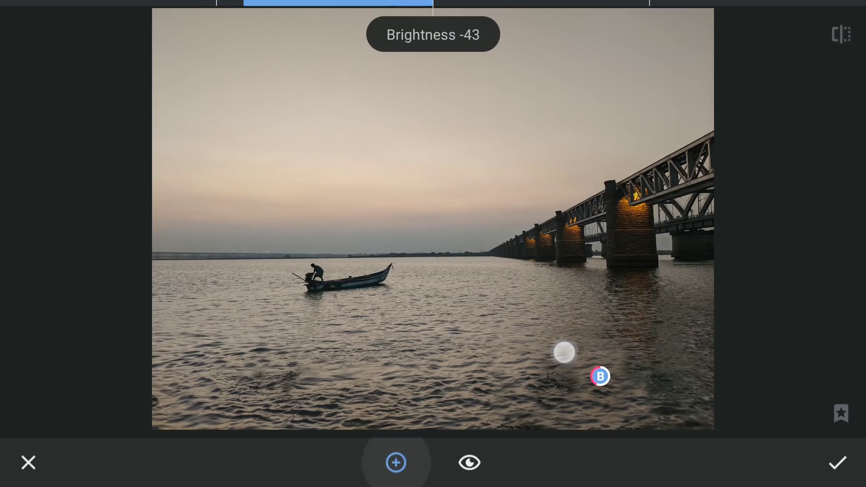
Add a second, larger control point on the water, compare with the original, and apply.
{"action": "left_click_drag", "start_coordinate": [565, 352], "coordinate": [553, 379]}
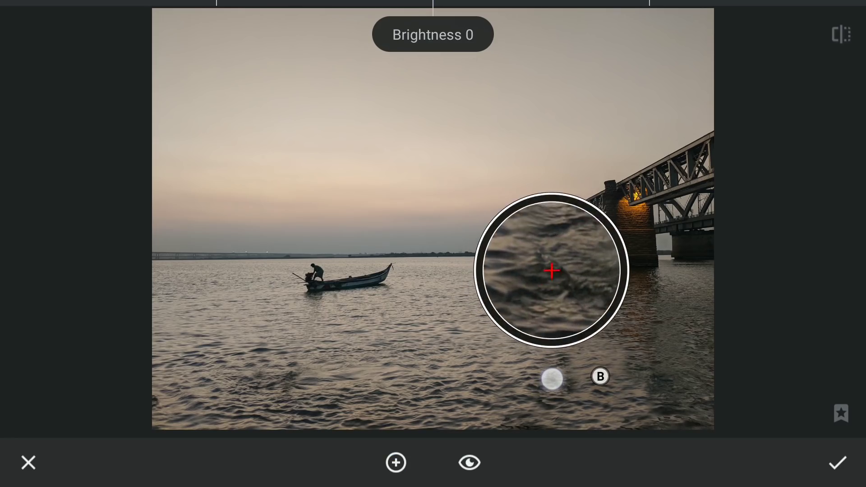
{"action": "mouse_move", "coordinate": [725, 224]}
{"action": "left_mouse_down"}
{"action": "mouse_move", "coordinate": [616, 291]}
{"action": "mouse_move", "coordinate": [723, 228]}
{"action": "mouse_move", "coordinate": [641, 278]}
{"action": "left_mouse_up"}
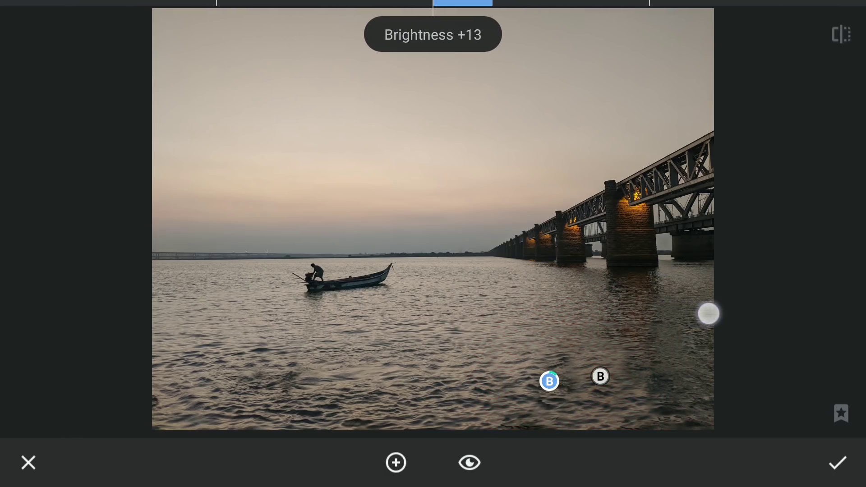
{"action": "left_click", "coordinate": [837, 38]}
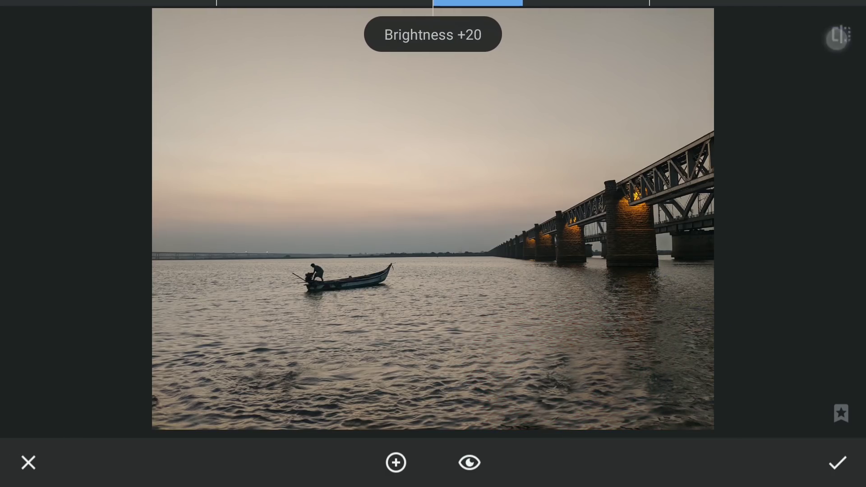
{"action": "left_click", "coordinate": [600, 376]}
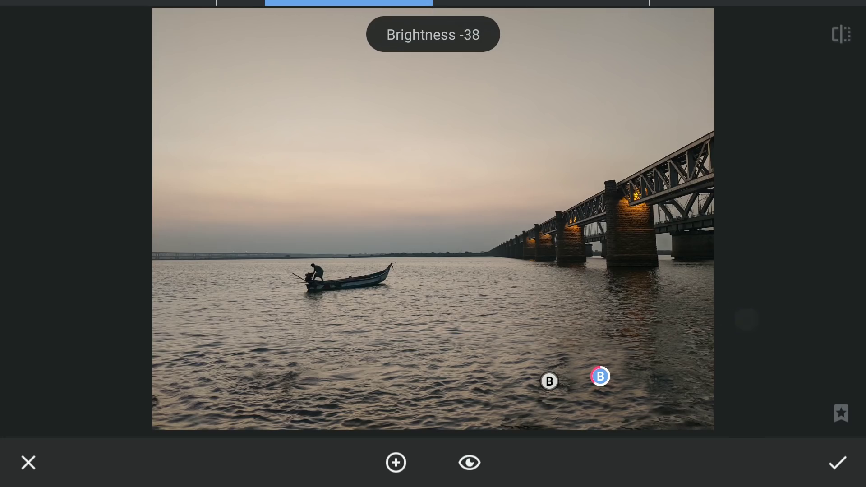
{"action": "left_click", "coordinate": [841, 35]}
{"action": "left_click", "coordinate": [837, 463]}
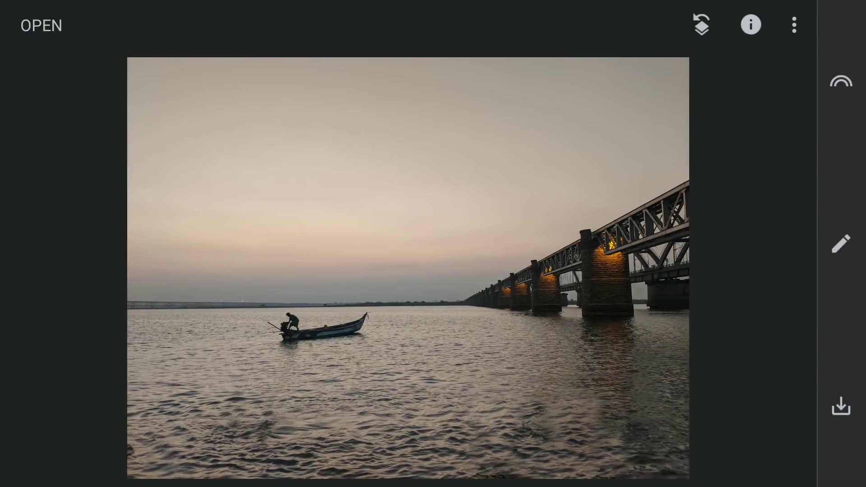
{"action": "left_click", "coordinate": [841, 242]}
Apply a darkening Curves adjustment with highlights pulled down and an added midpoint lowered.
{"action": "left_click", "coordinate": [682, 54]}
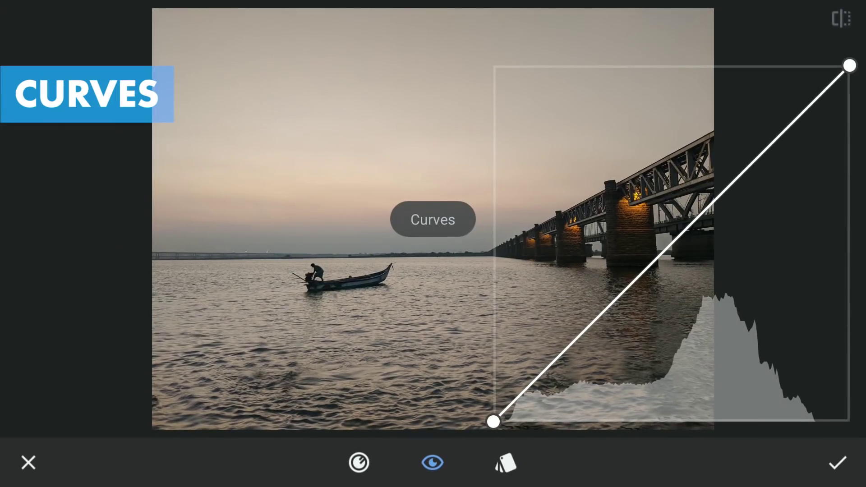
{"action": "left_click_drag", "start_coordinate": [850, 66], "coordinate": [850, 187]}
{"action": "left_click", "coordinate": [734, 267]}
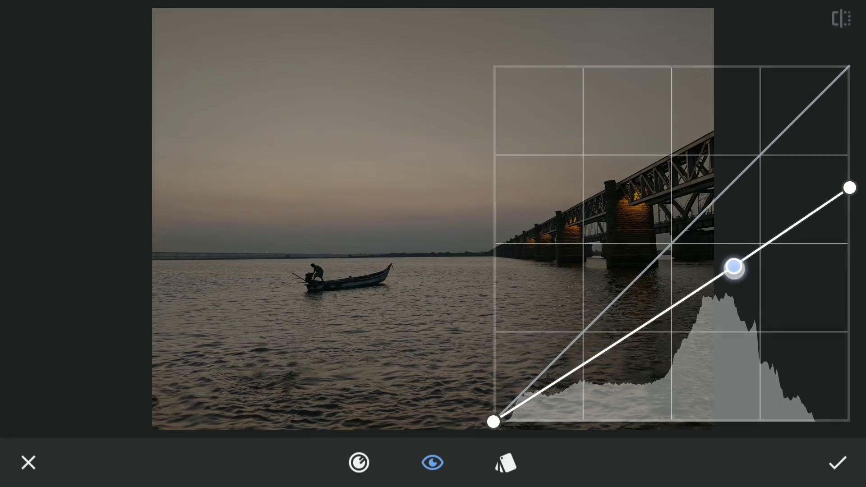
{"action": "left_click_drag", "start_coordinate": [733, 268], "coordinate": [734, 285]}
{"action": "left_click_drag", "start_coordinate": [850, 187], "coordinate": [850, 183]}
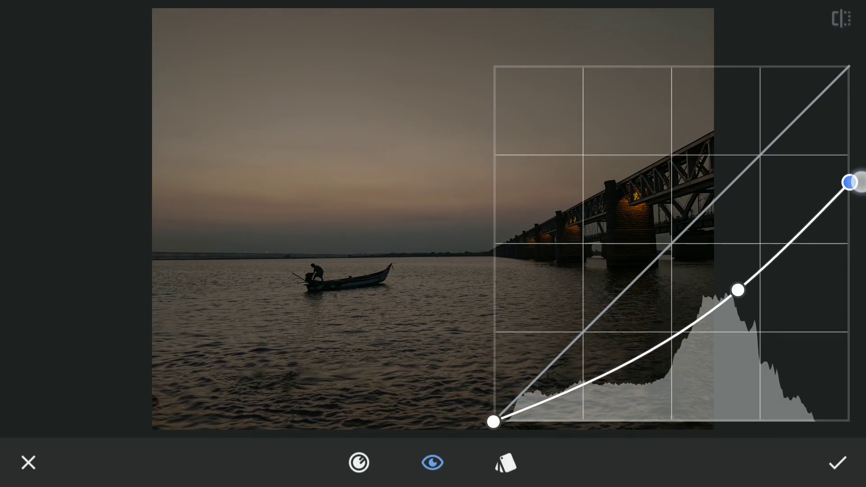
{"action": "left_click_drag", "start_coordinate": [738, 290], "coordinate": [742, 289]}
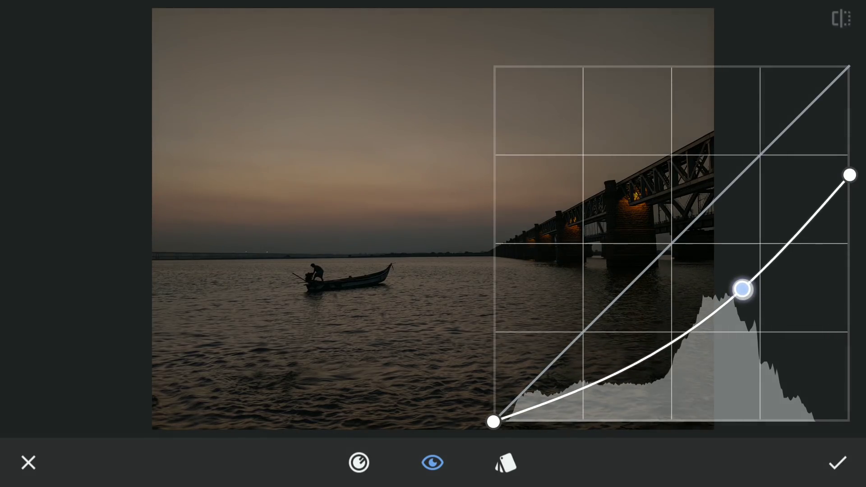
{"action": "left_click", "coordinate": [838, 462]}
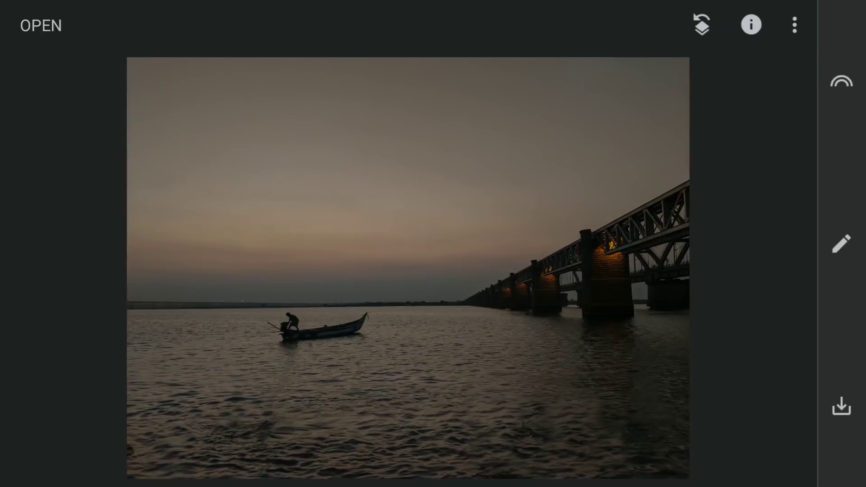
{"action": "left_click", "coordinate": [701, 25]}
Brush the Curves edit onto the sky only, starting from a cleared mask.
{"action": "left_click", "coordinate": [102, 389]}
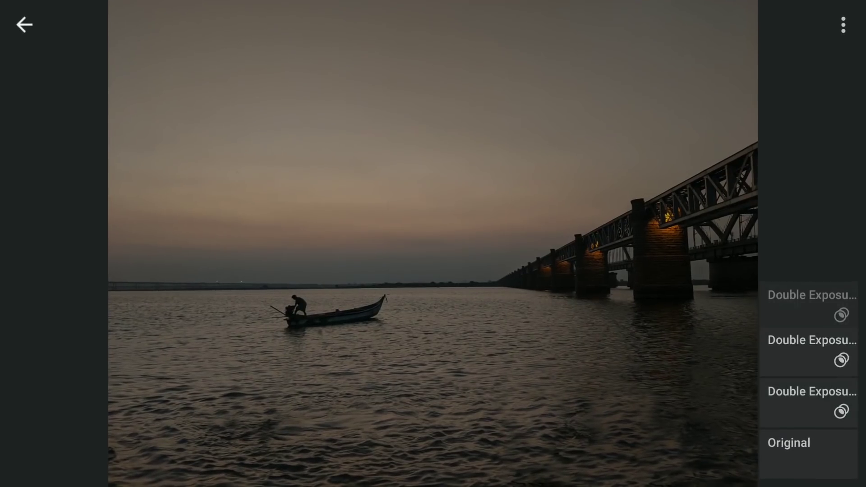
{"action": "left_click", "coordinate": [809, 95]}
{"action": "left_click", "coordinate": [689, 98]}
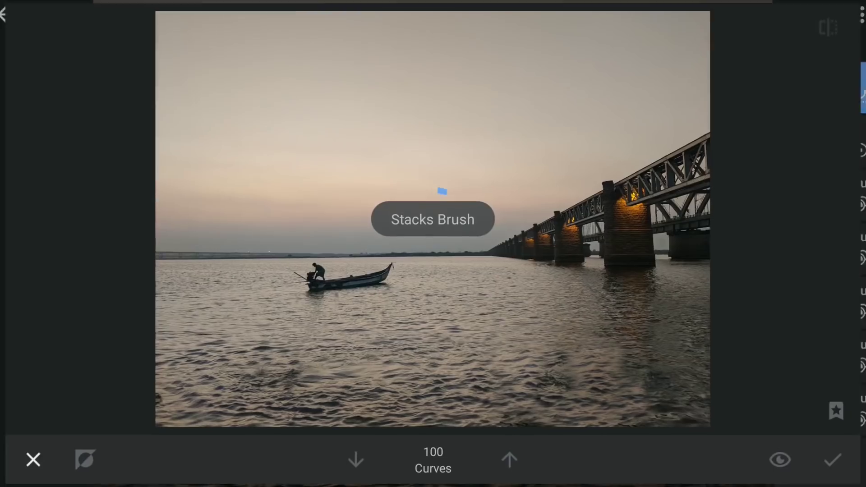
{"action": "left_click", "coordinate": [81, 462]}
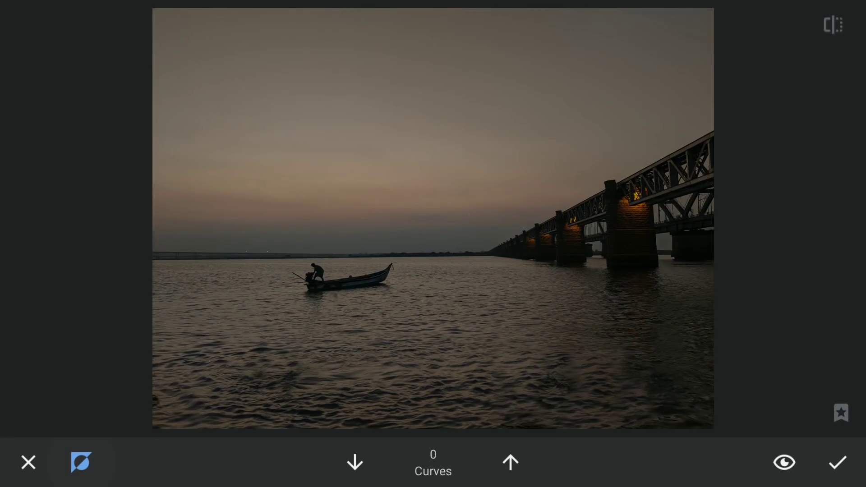
{"action": "scroll", "coordinate": [433, 219], "scroll_direction": "down", "scroll_amount": 3}
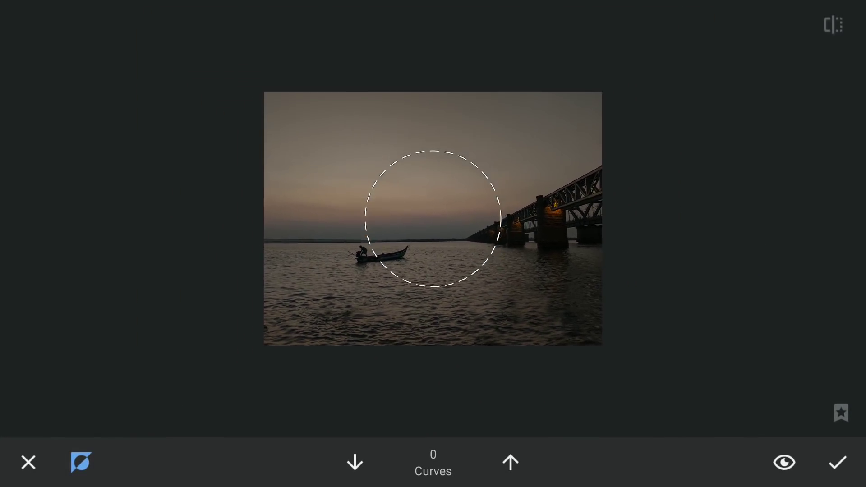
{"action": "scroll", "coordinate": [516, 269], "scroll_direction": "down", "scroll_amount": 1}
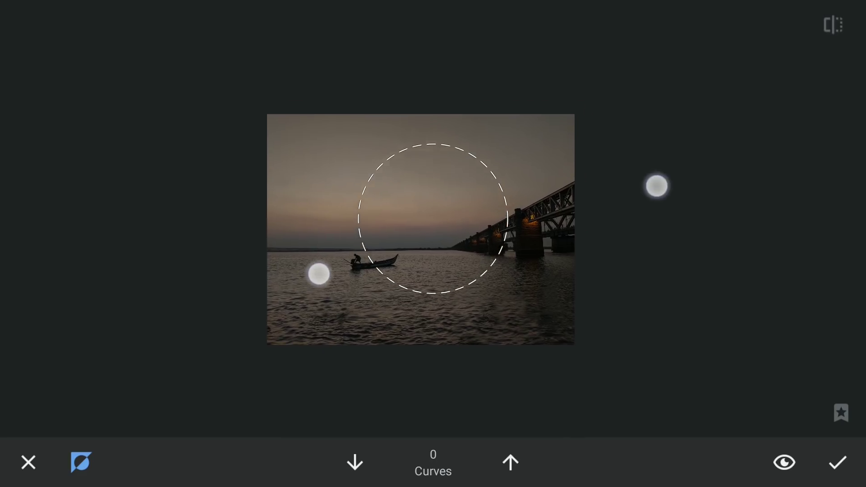
{"action": "scroll", "coordinate": [488, 230], "scroll_direction": "down", "scroll_amount": 1}
{"action": "left_click_drag", "start_coordinate": [293, 212], "coordinate": [354, 216]}
Set the Curves brush strength around 50, reduce it slightly, and apply the masked edit.
{"action": "left_click", "coordinate": [517, 476]}
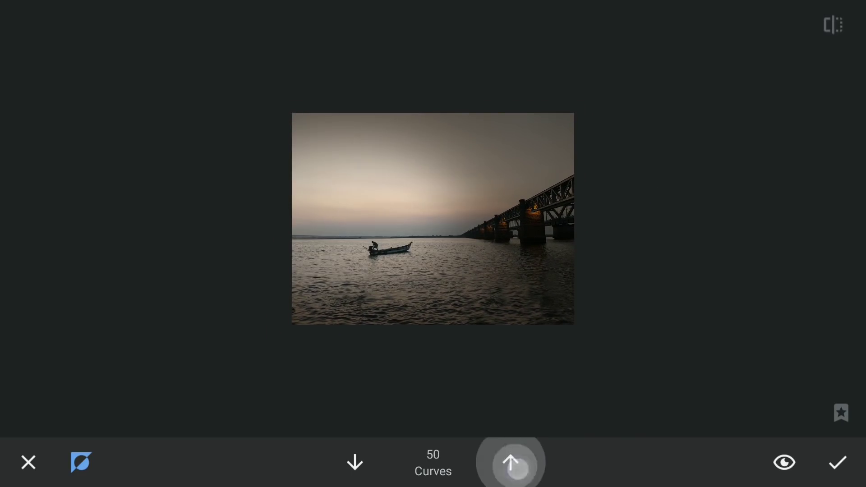
{"action": "scroll", "coordinate": [520, 273], "scroll_direction": "up", "scroll_amount": 2}
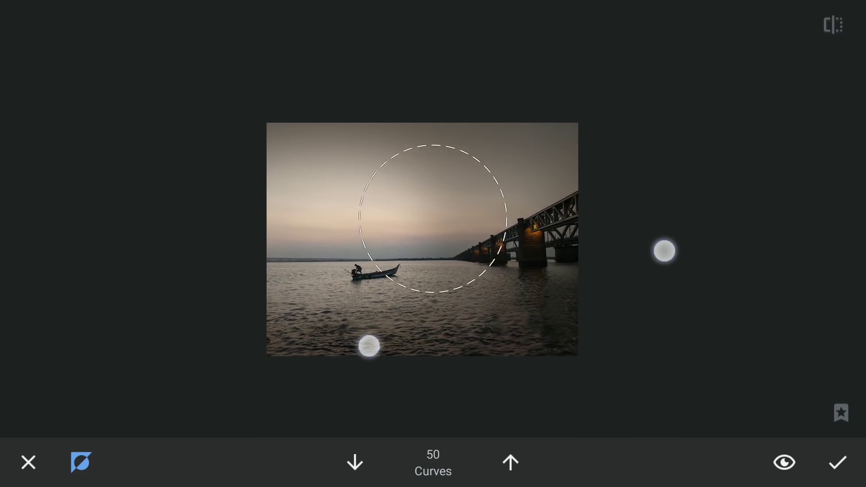
{"action": "left_click", "coordinate": [346, 477]}
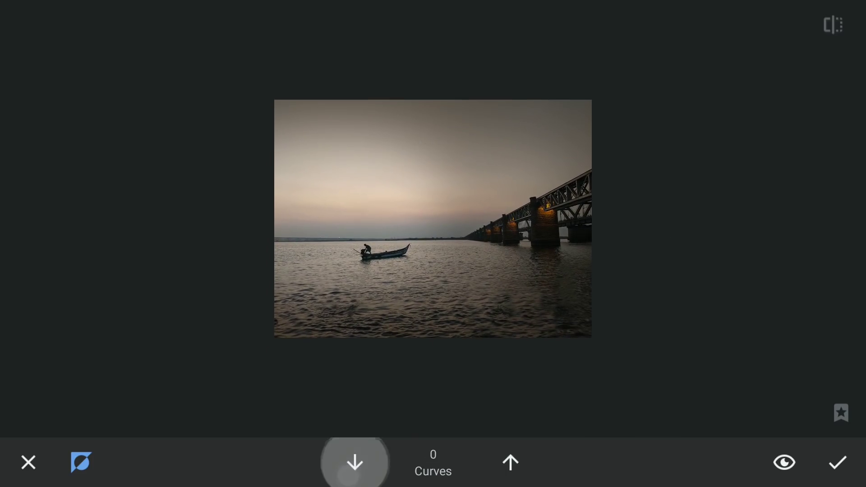
{"action": "scroll", "coordinate": [507, 325], "scroll_direction": "down", "scroll_amount": 2}
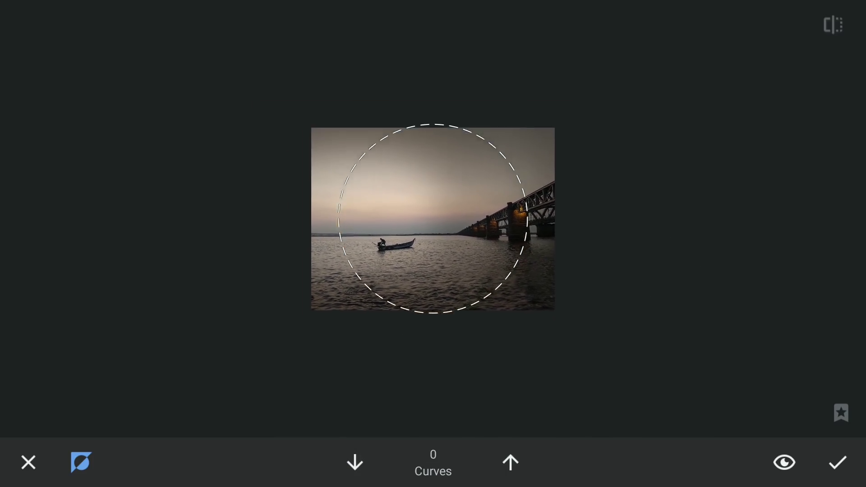
{"action": "scroll", "coordinate": [535, 257], "scroll_direction": "up", "scroll_amount": 2}
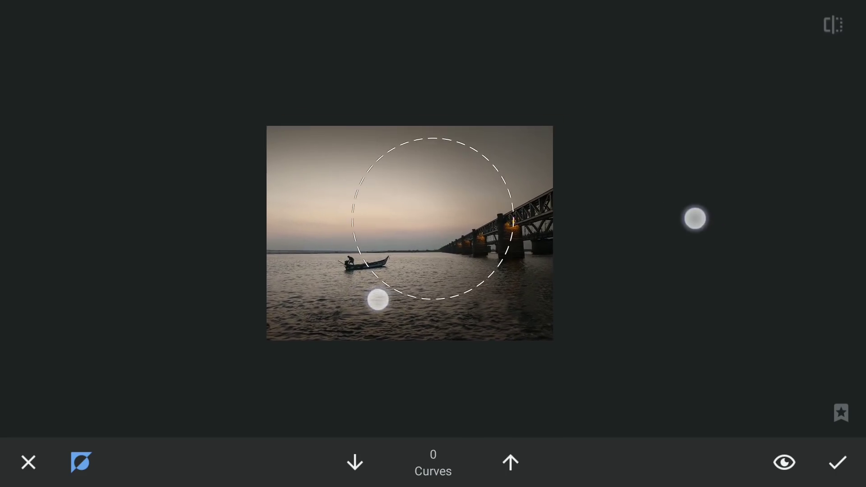
{"action": "left_click", "coordinate": [840, 462]}
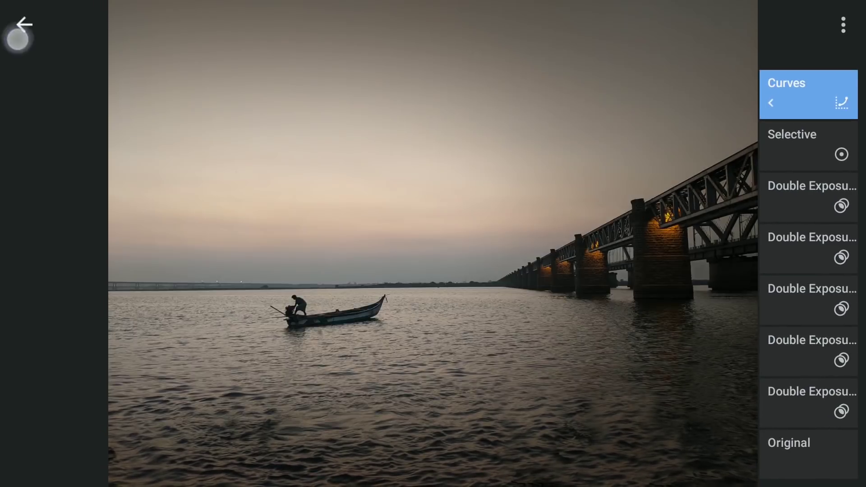
{"action": "left_click", "coordinate": [18, 40]}
Add a Selective point on the lit bridge pier with a small area and +25 Structure.
{"action": "left_click", "coordinate": [851, 271]}
{"action": "left_click", "coordinate": [504, 215]}
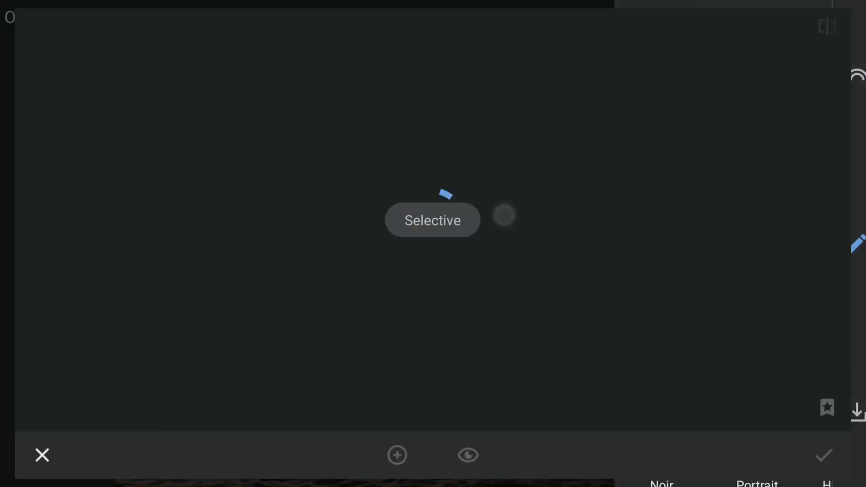
{"action": "left_click_drag", "start_coordinate": [638, 190], "coordinate": [625, 223]}
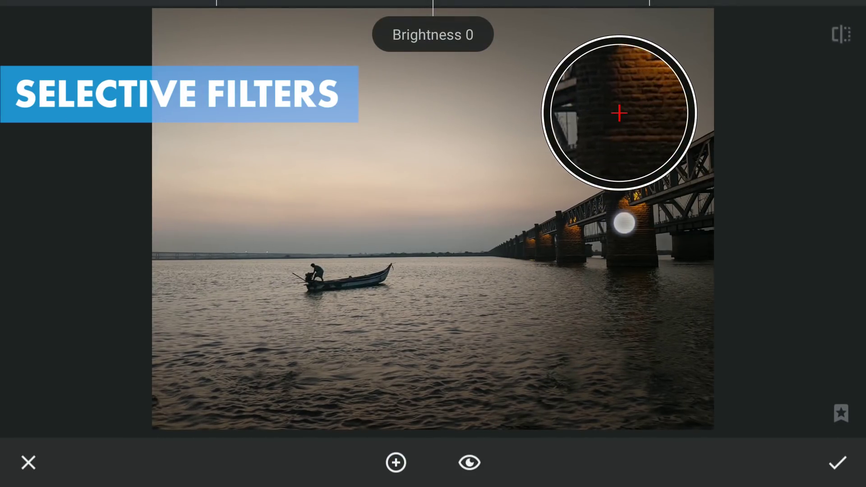
{"action": "left_click_drag", "start_coordinate": [846, 209], "coordinate": [716, 250]}
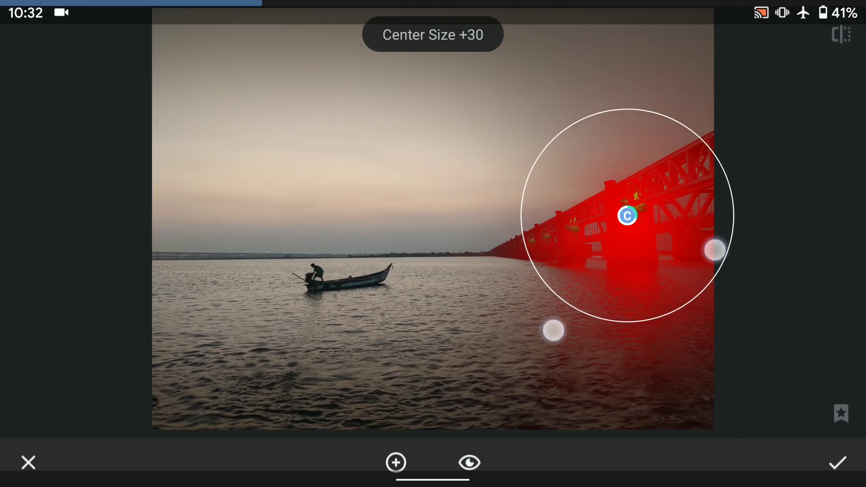
{"action": "left_click_drag", "start_coordinate": [797, 212], "coordinate": [763, 219]}
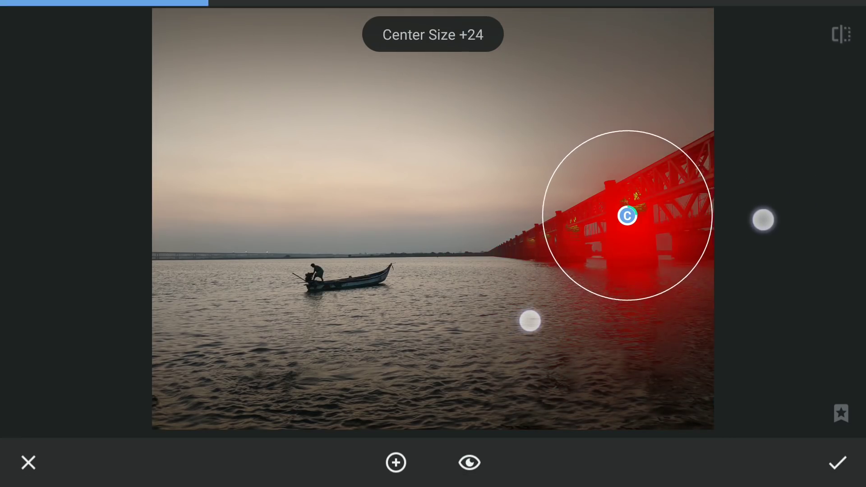
{"action": "mouse_move", "coordinate": [675, 349]}
{"action": "left_mouse_down"}
{"action": "mouse_move", "coordinate": [674, 331]}
{"action": "mouse_move", "coordinate": [675, 355]}
{"action": "mouse_move", "coordinate": [674, 313]}
{"action": "mouse_move", "coordinate": [685, 346]}
{"action": "mouse_move", "coordinate": [686, 250]}
{"action": "left_mouse_up"}
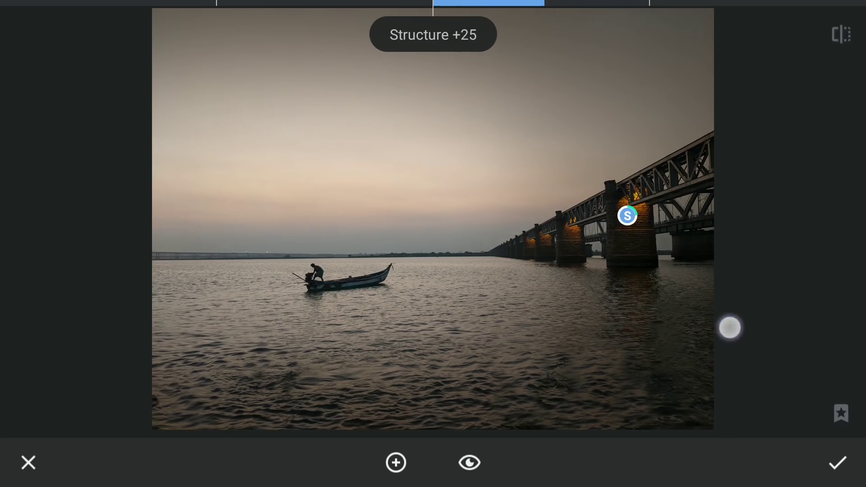
Add a second Selective point in the sky with +25 Brightness and apply both points.
{"action": "left_click", "coordinate": [246, 180]}
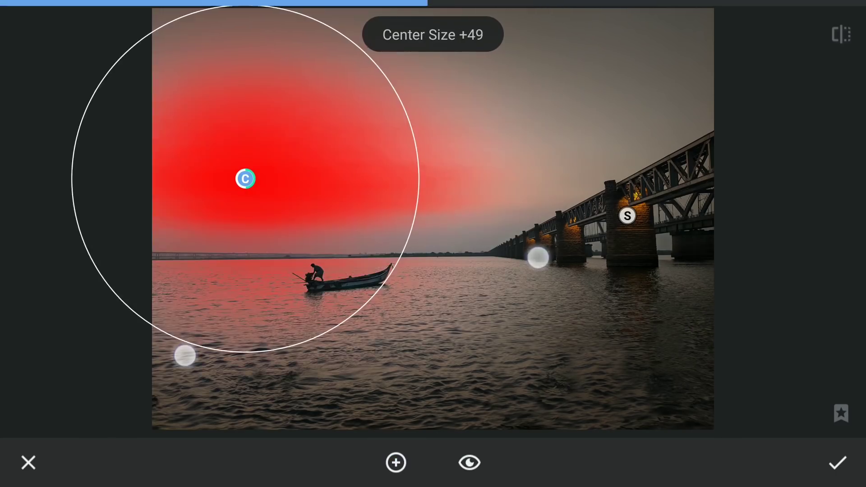
{"action": "left_click_drag", "start_coordinate": [537, 257], "coordinate": [405, 285]}
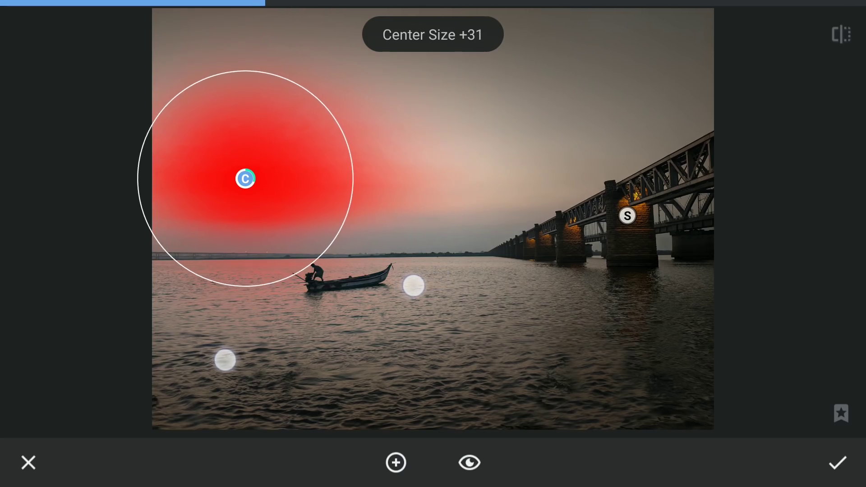
{"action": "left_click_drag", "start_coordinate": [537, 364], "coordinate": [619, 371]}
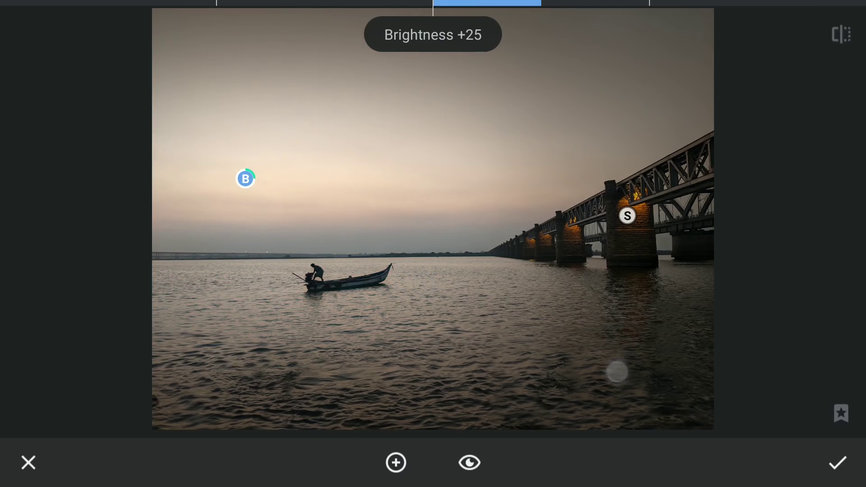
{"action": "left_click", "coordinate": [839, 462]}
{"action": "left_click", "coordinate": [841, 243]}
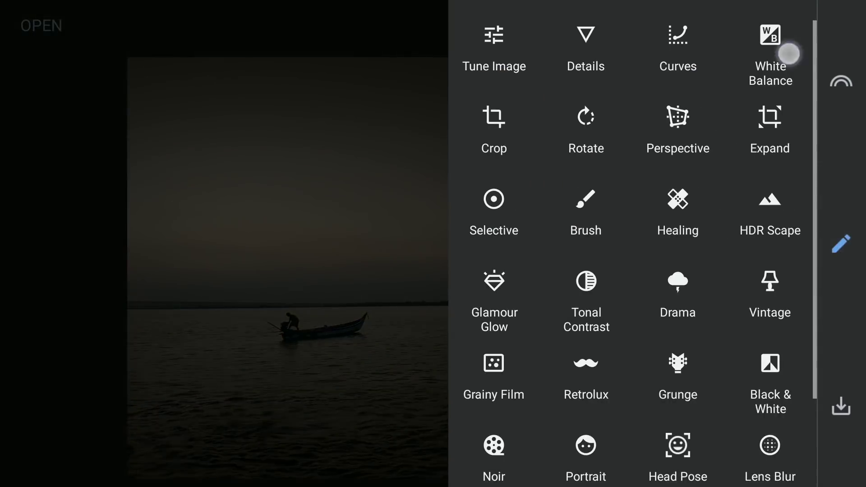
Apply White Balance with Temperature +36 and Tint +17 for an orange-pink sunset.
{"action": "left_click", "coordinate": [772, 41]}
{"action": "left_click_drag", "start_coordinate": [648, 346], "coordinate": [678, 348]}
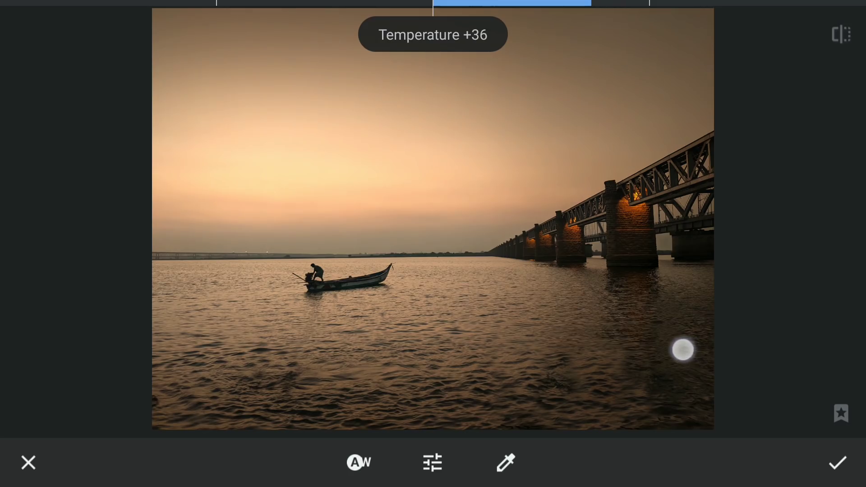
{"action": "left_click_drag", "start_coordinate": [641, 387], "coordinate": [643, 338]}
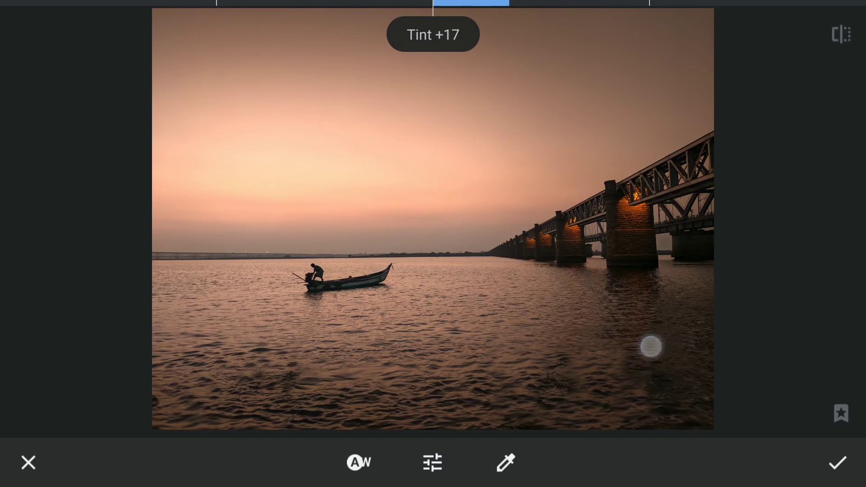
{"action": "mouse_move", "coordinate": [650, 346]}
{"action": "left_mouse_down"}
{"action": "mouse_move", "coordinate": [665, 368]}
{"action": "mouse_move", "coordinate": [667, 396]}
{"action": "left_mouse_up"}
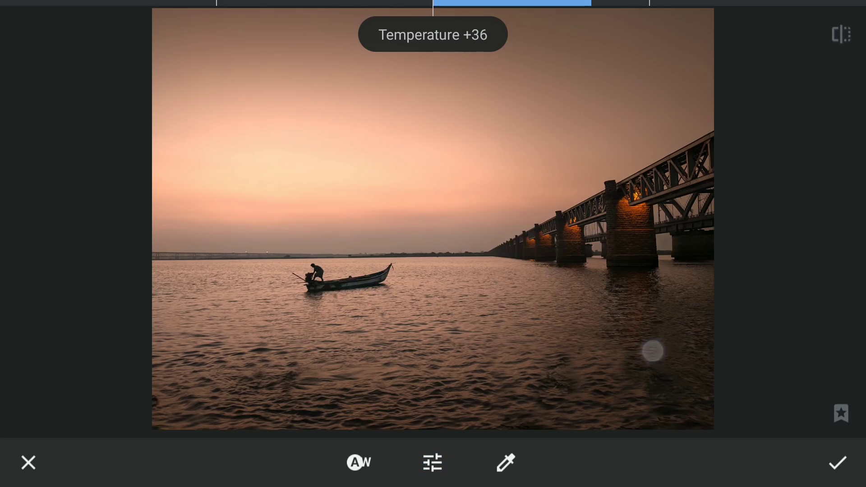
{"action": "left_click", "coordinate": [837, 464]}
{"action": "left_click", "coordinate": [841, 243]}
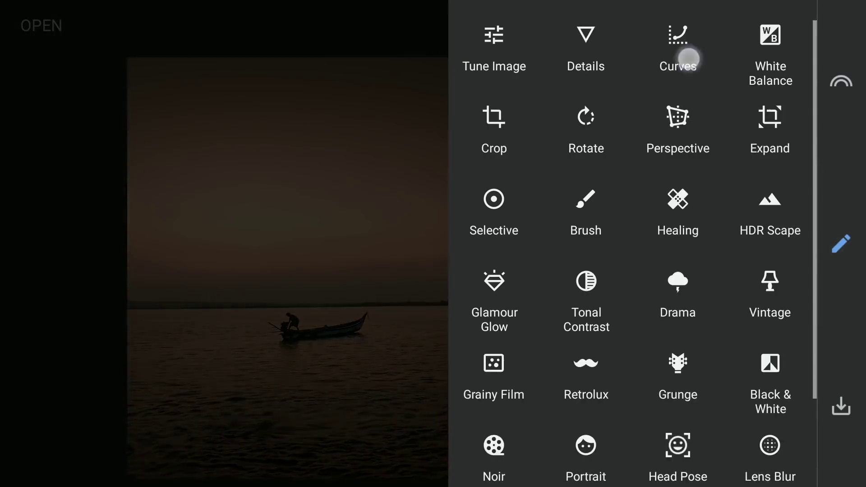
Apply a gentle S-shaped contrast curve with a raised highlight point and a shadow point.
{"action": "left_click", "coordinate": [688, 58]}
{"action": "left_click", "coordinate": [780, 129]}
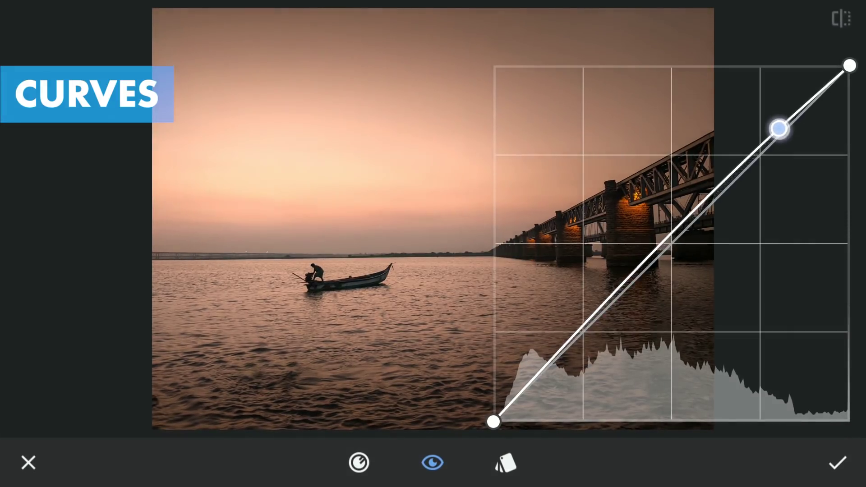
{"action": "left_click", "coordinate": [599, 307]}
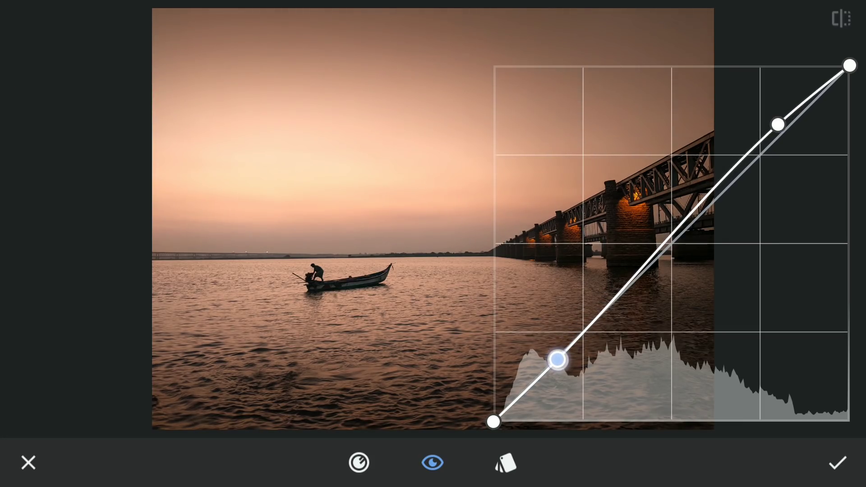
{"action": "left_click_drag", "start_coordinate": [777, 124], "coordinate": [786, 120]}
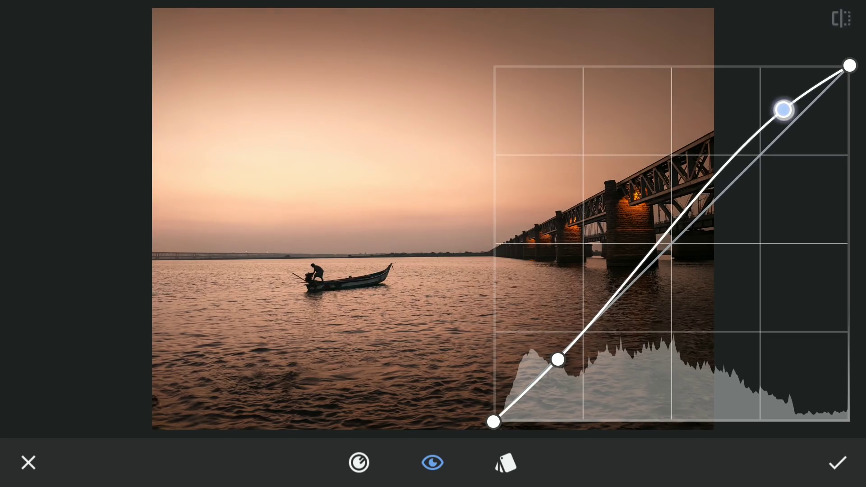
{"action": "left_click", "coordinate": [846, 452]}
{"action": "left_click", "coordinate": [702, 28]}
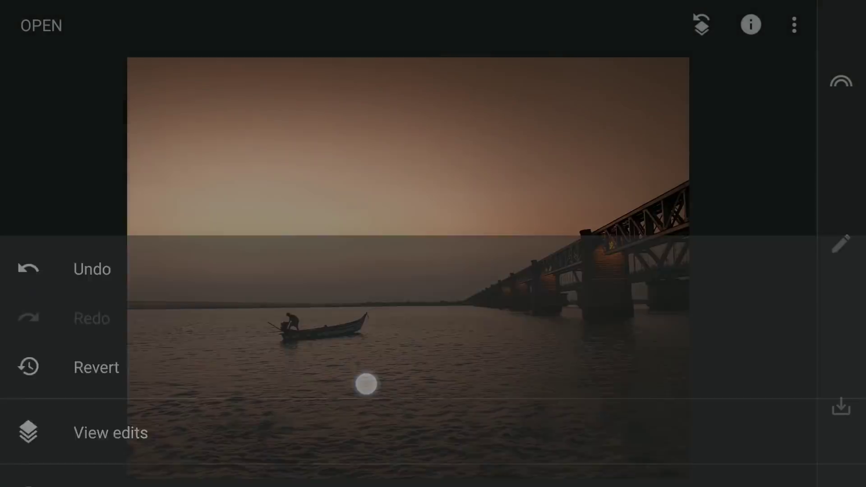
Step through the edit stack from the original up through the first Curves edit.
{"action": "left_click", "coordinate": [111, 433]}
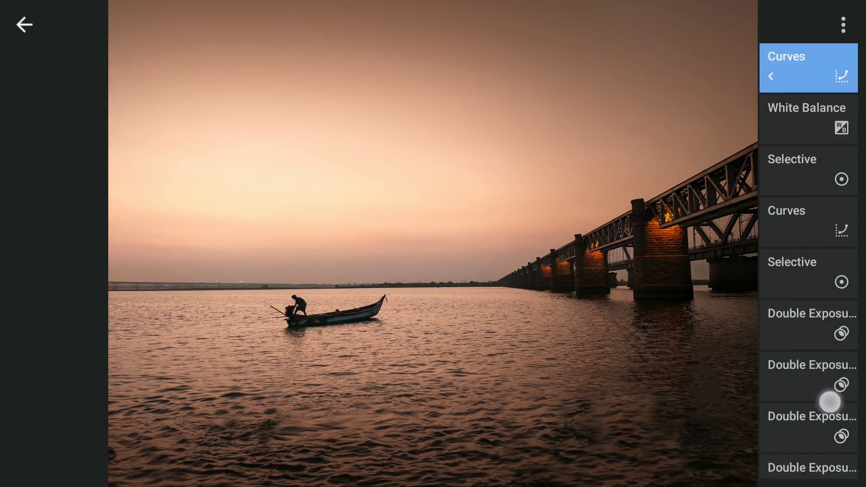
{"action": "left_click_drag", "start_coordinate": [830, 402], "coordinate": [841, 285]}
{"action": "left_click", "coordinate": [823, 452]}
{"action": "left_click", "coordinate": [837, 407]}
{"action": "left_click", "coordinate": [828, 347]}
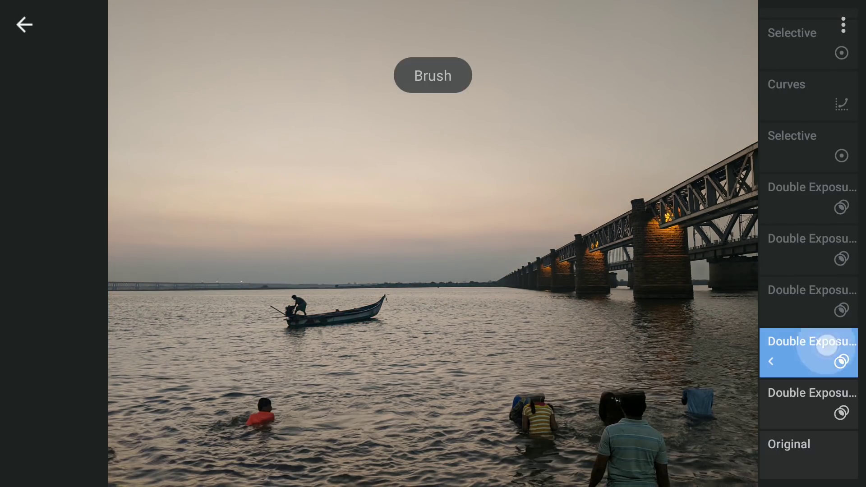
{"action": "left_click", "coordinate": [827, 299]}
{"action": "left_click", "coordinate": [818, 247]}
{"action": "left_click", "coordinate": [819, 194]}
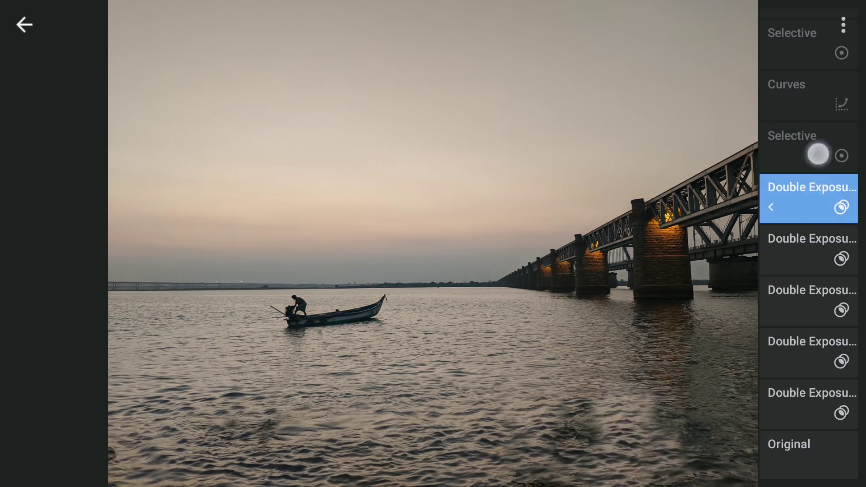
{"action": "left_click", "coordinate": [817, 153]}
{"action": "left_click", "coordinate": [812, 95]}
Preview the Selective and White Balance versions, return to the latest Curves edit and exit history.
{"action": "left_click_drag", "start_coordinate": [834, 214], "coordinate": [832, 309]}
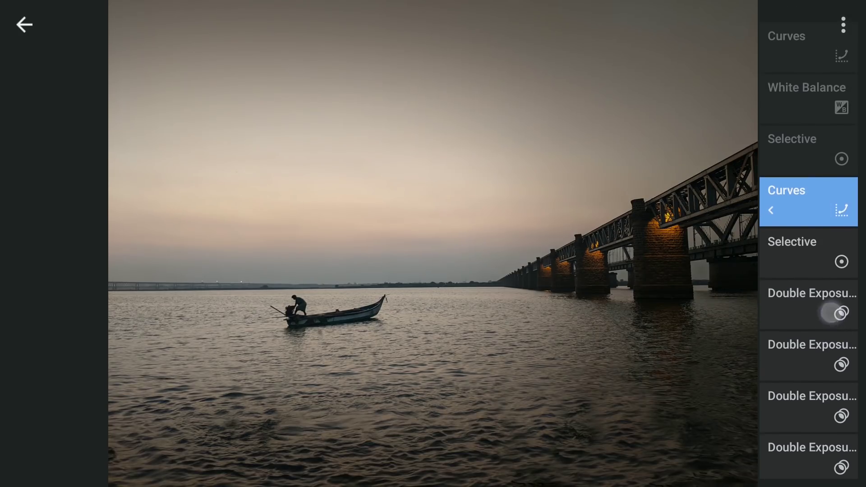
{"action": "left_click", "coordinate": [817, 155]}
{"action": "left_click", "coordinate": [820, 109]}
{"action": "left_click", "coordinate": [814, 52]}
{"action": "left_click", "coordinate": [24, 26]}
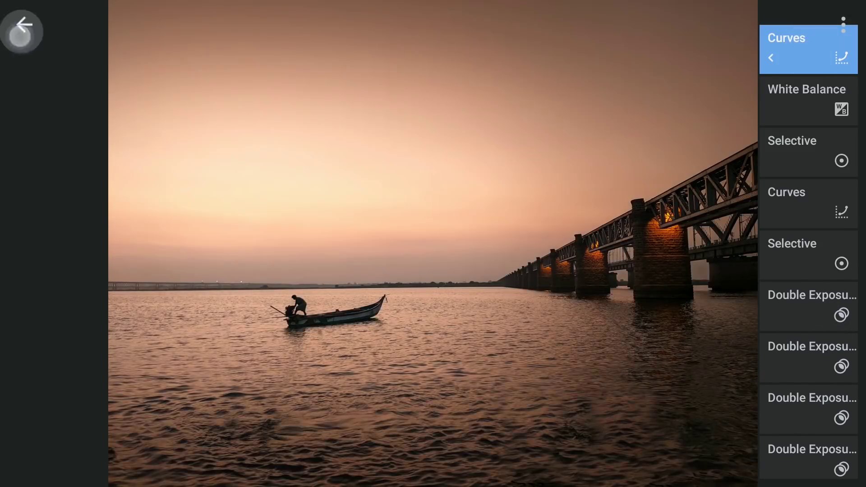